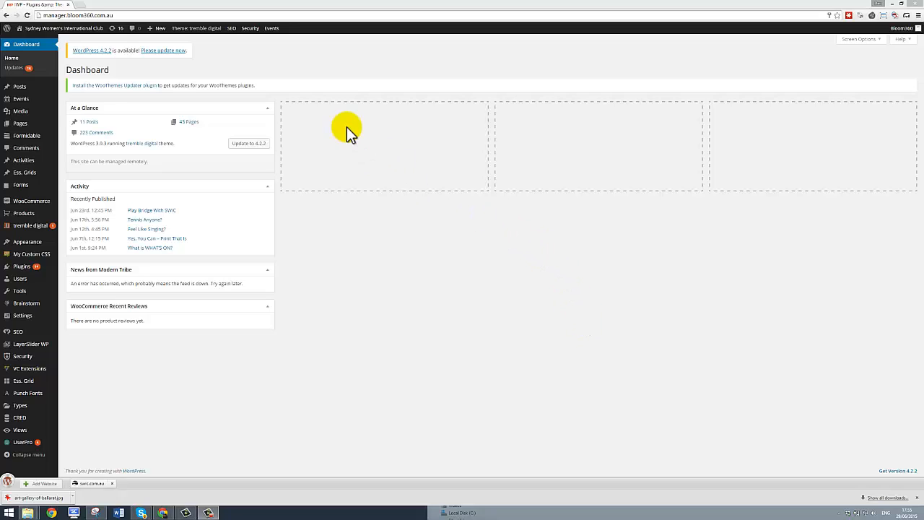
Step: Open the public site in a new browser tab
click(332, 50)
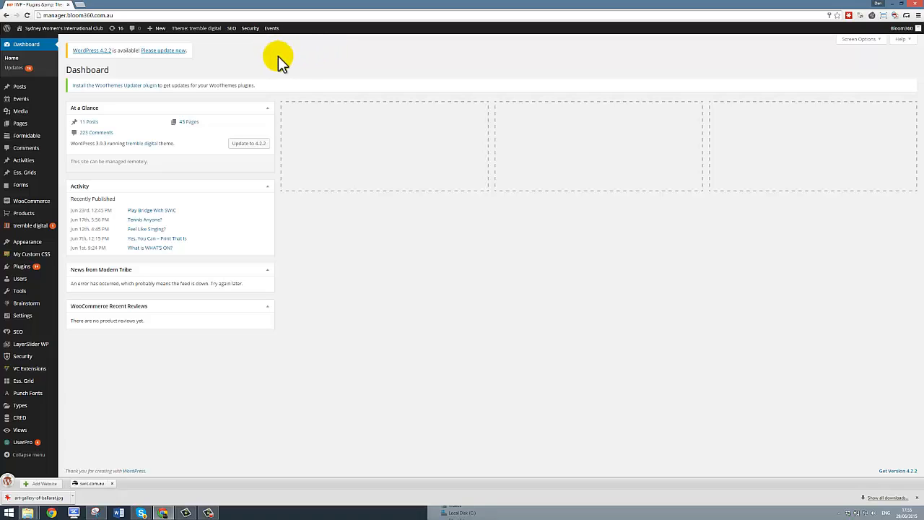
mouse_move(45, 101)
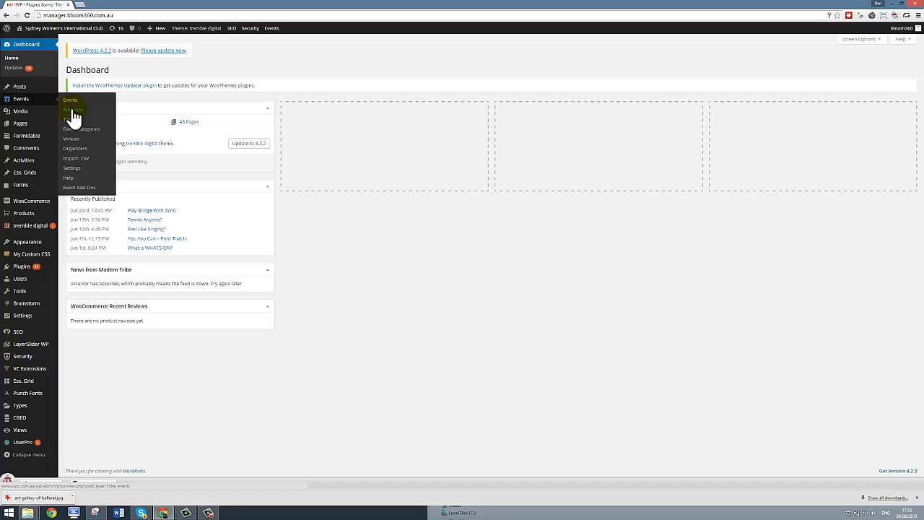
mouse_move(63, 35)
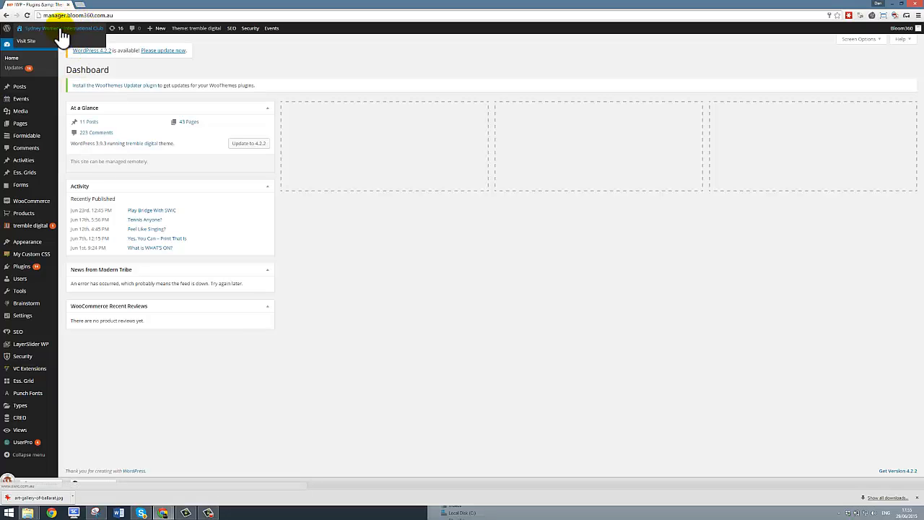
right_click(34, 43)
click(45, 44)
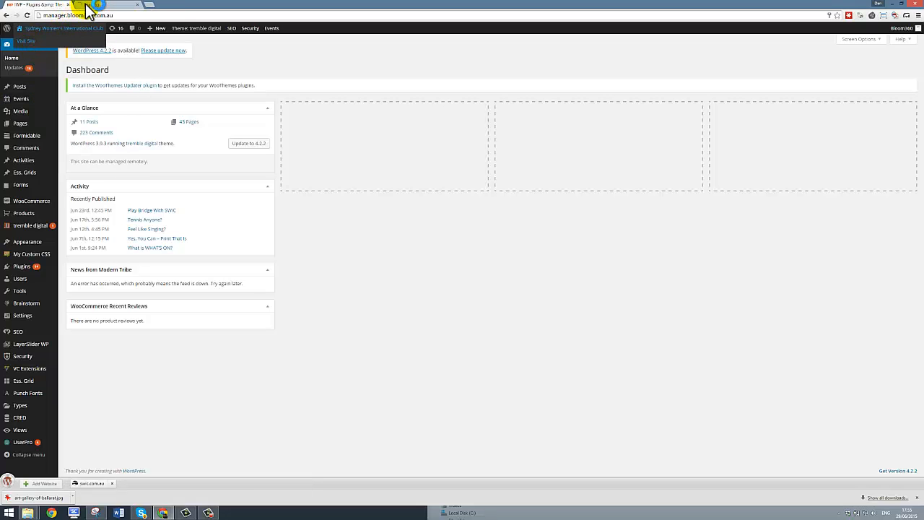
click(86, 4)
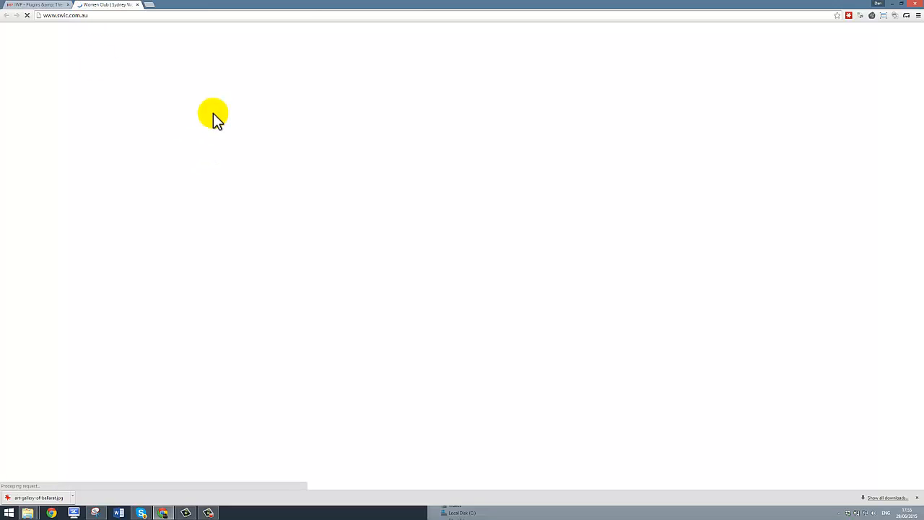
Step: Browse to /events/ and switch to List view to confirm no upcoming events are listed
click(100, 15)
click(98, 15)
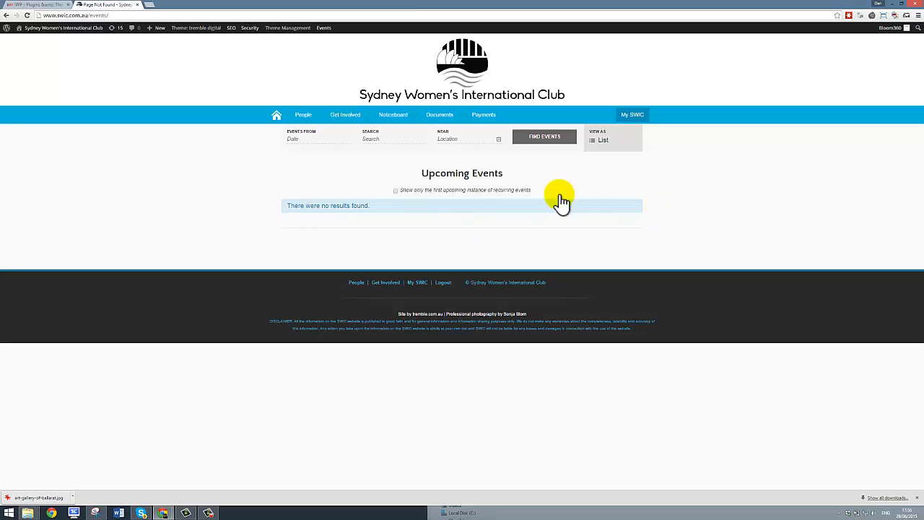
click(599, 141)
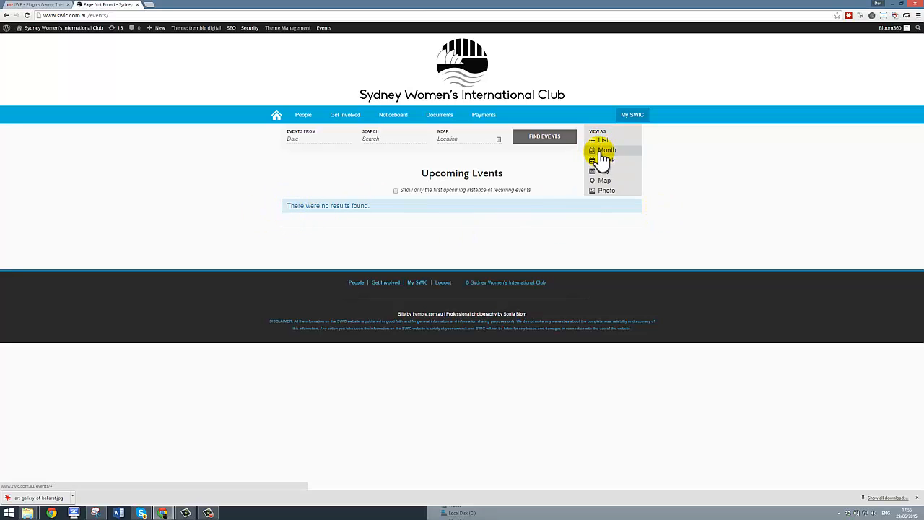
click(599, 149)
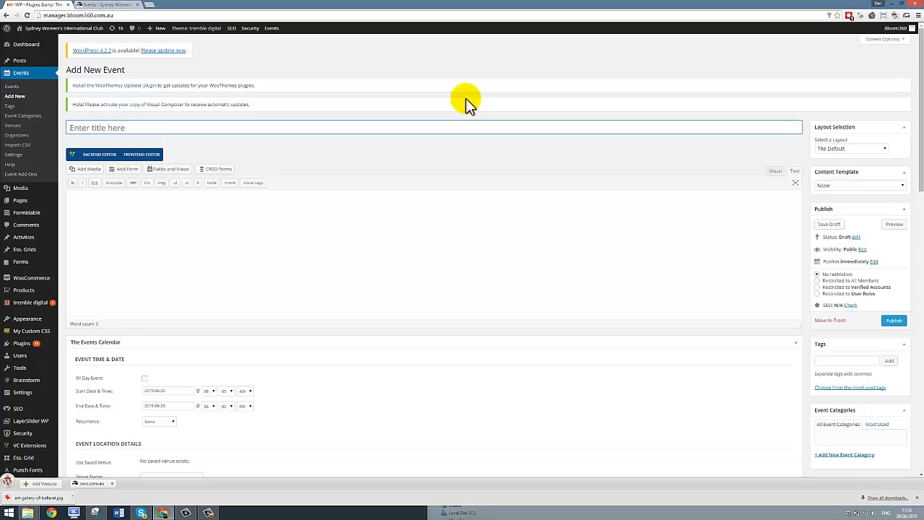
Step: Title the event 'Art Gallery Opening Group Excursion' and write the description sentence
text(Art Gallery Opening Group )
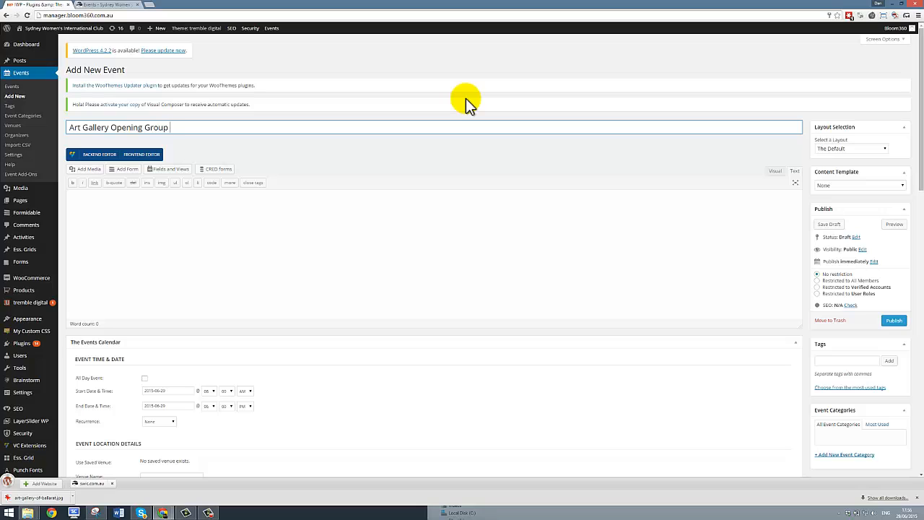
text(Excursion)
click(322, 228)
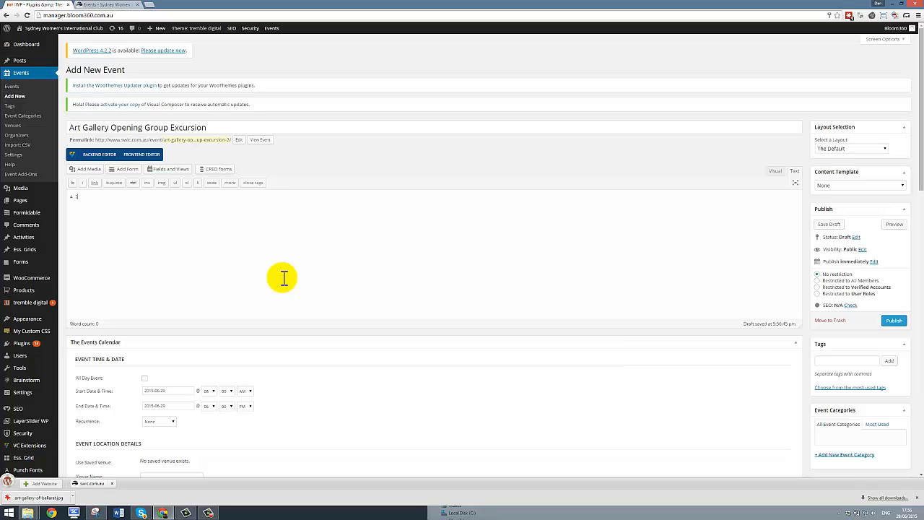
text(ng de)
key(BackSpace)
key(BackSpace)
key(BackSpace)
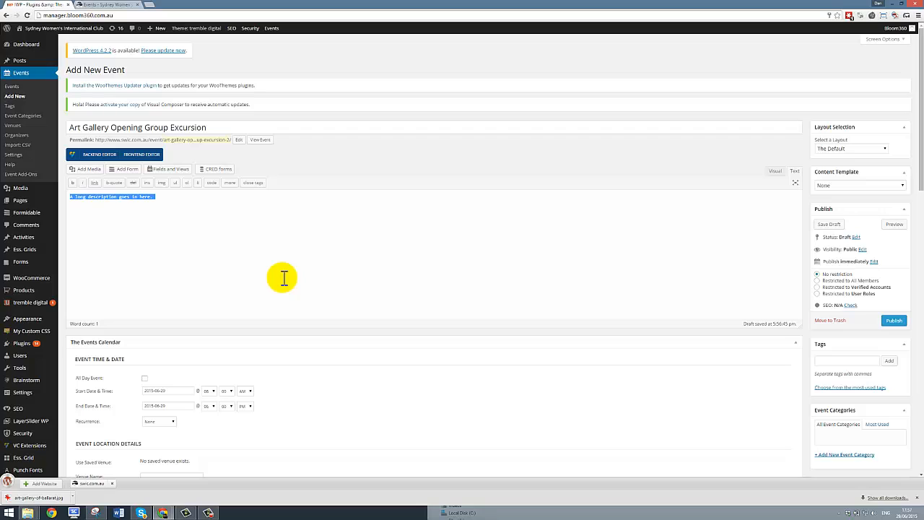
Step: Paste the 'A long description goes in here.' sentence four more times
click(284, 278)
key(ctrl+v)
key(ctrl+v)
key(ctrl+v)
key(ctrl+v)
key(ctrl+v)
key(ctrl+v)
key(ctrl+v)
key(ctrl+v)
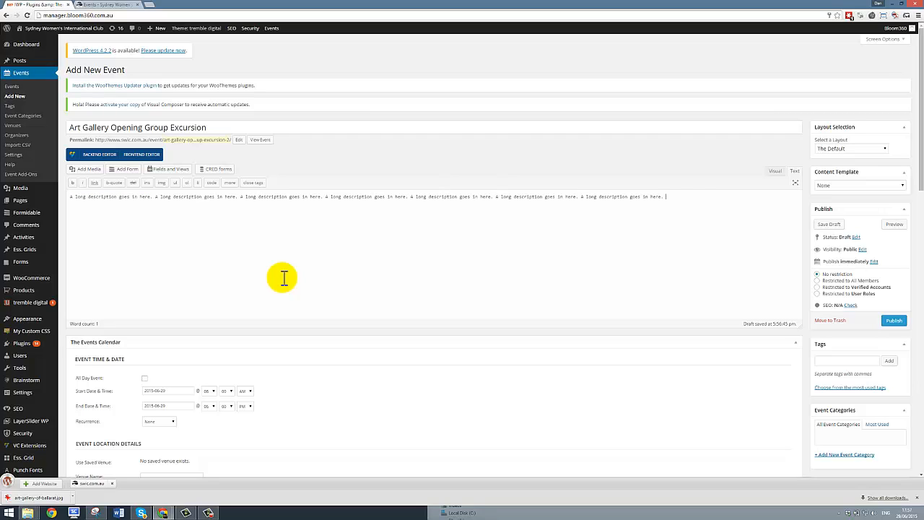
key(ctrl+v)
key(ctrl+v)
key(ctrl+v)
key(ctrl+v)
key(ctrl+v)
key(ctrl+v)
key(ctrl+v)
key(ctrl+v)
key(ctrl+v)
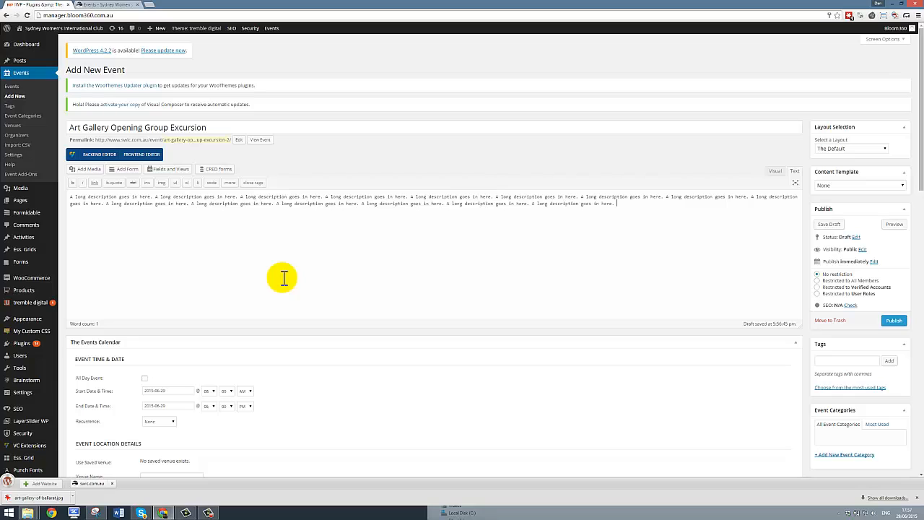
key(ctrl+v)
key(ctrl+v)
key(ctrl+v)
key(ctrl+v)
key(ctrl+v)
key(ctrl+v)
key(ctrl+v)
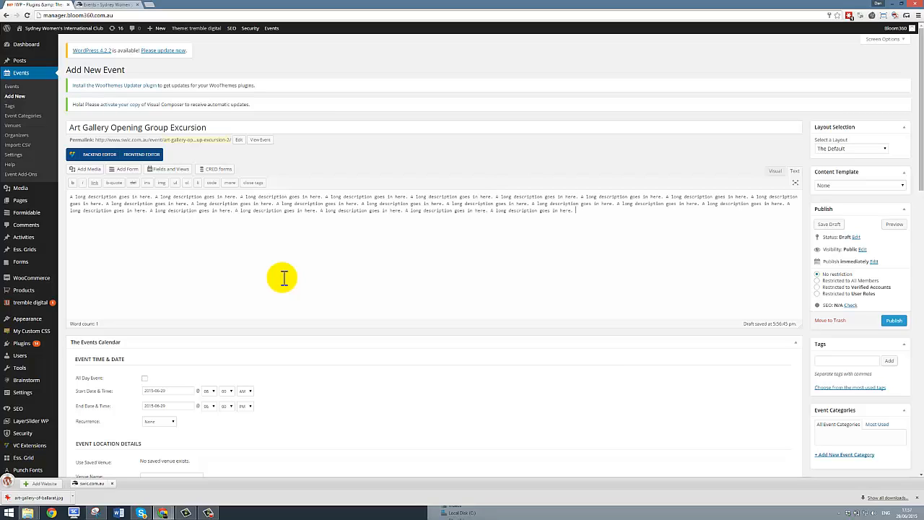
key(ctrl+v)
key(ctrl+v)
key(ctrl+v)
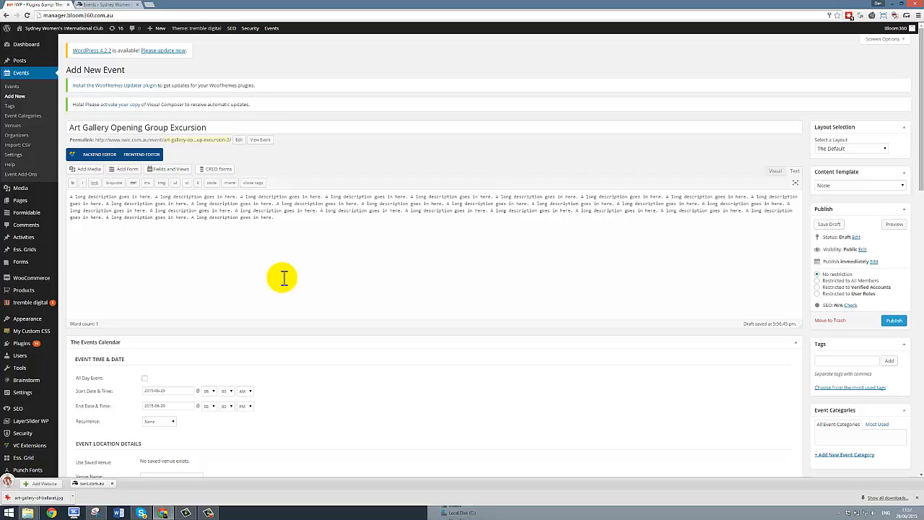
Step: Make it an all-day event dated 30 June 2015
scroll(297, 260, down, 3)
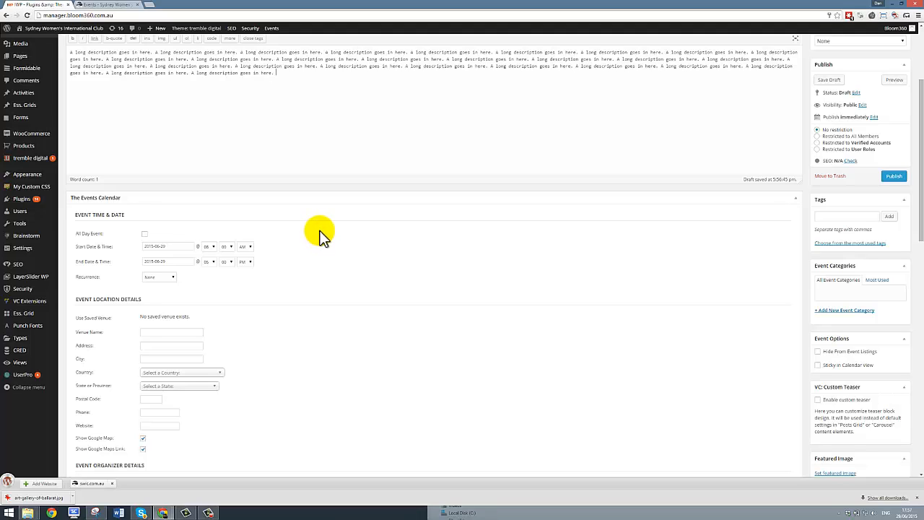
scroll(322, 230, down, 1)
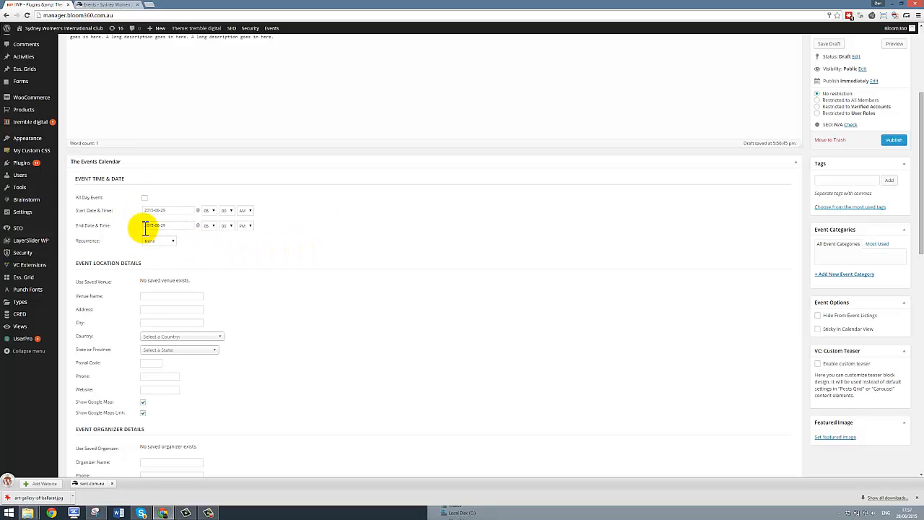
click(145, 197)
click(168, 210)
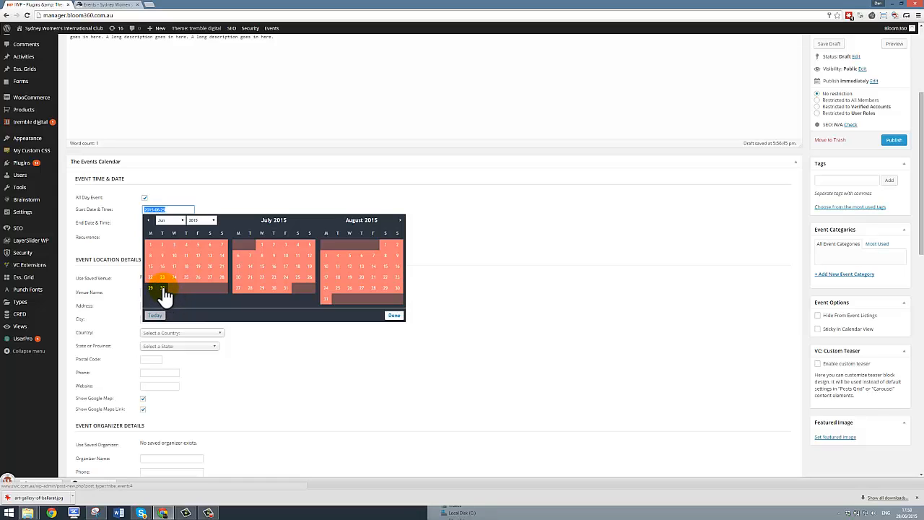
click(163, 288)
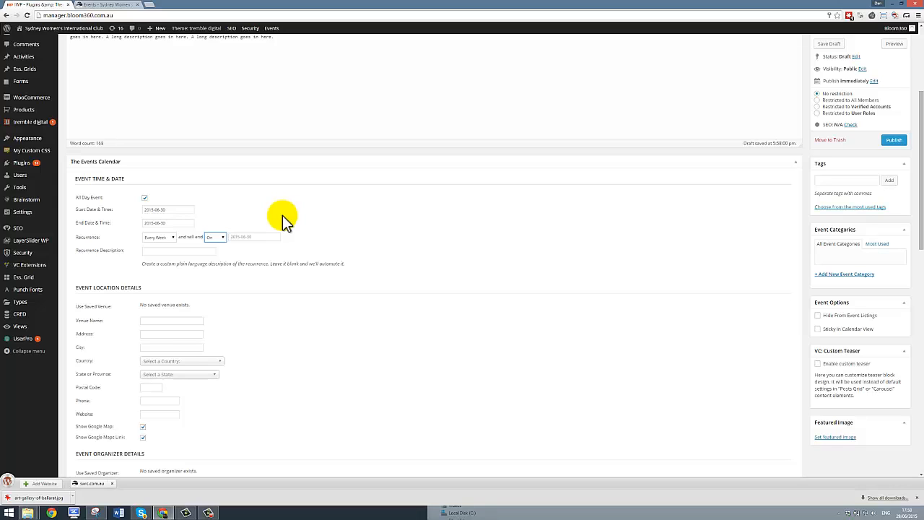
Step: Try the recurrence end options, then leave recurrence set to None
click(224, 236)
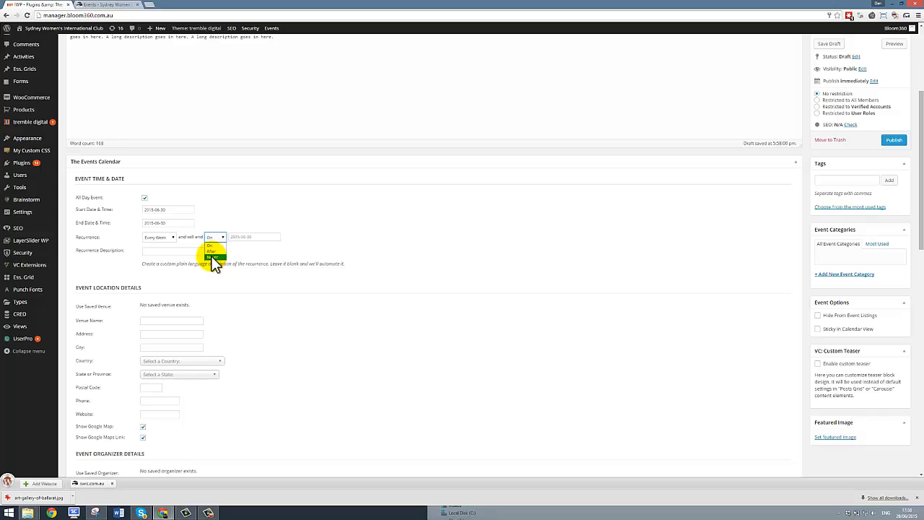
click(213, 257)
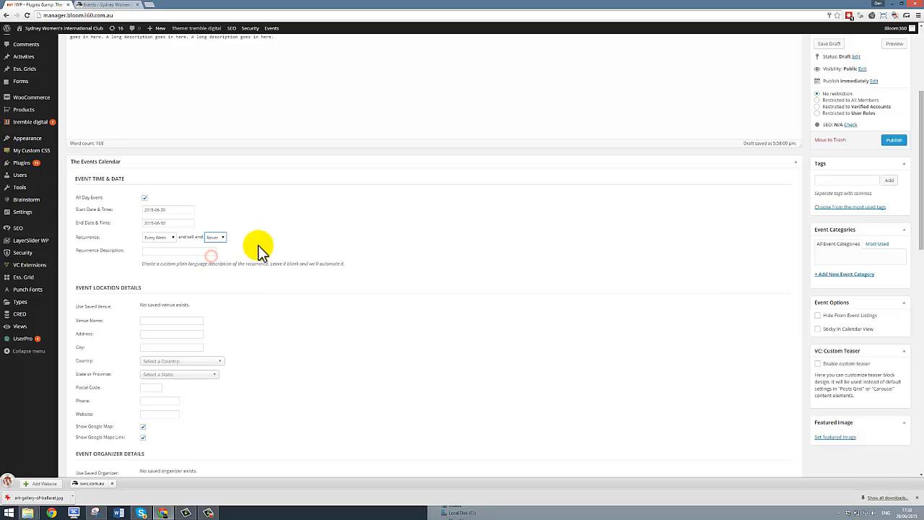
click(148, 251)
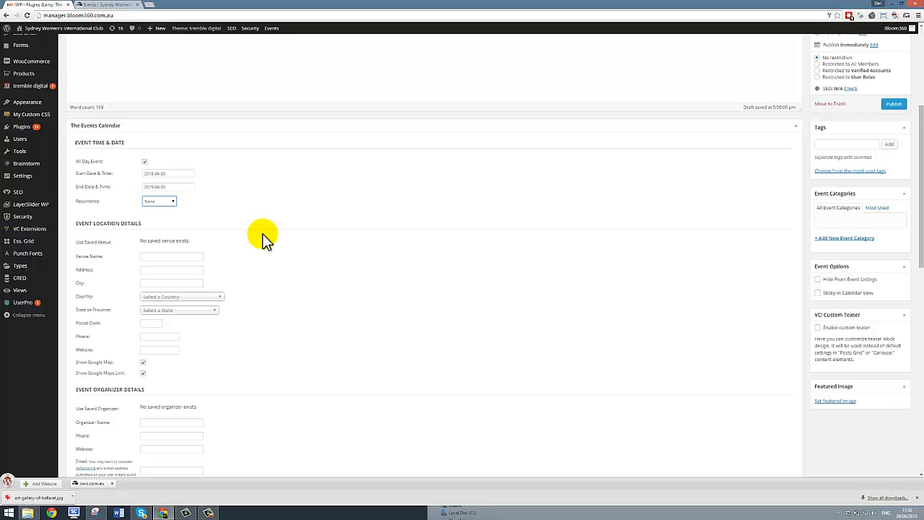
scroll(209, 229, down, 1)
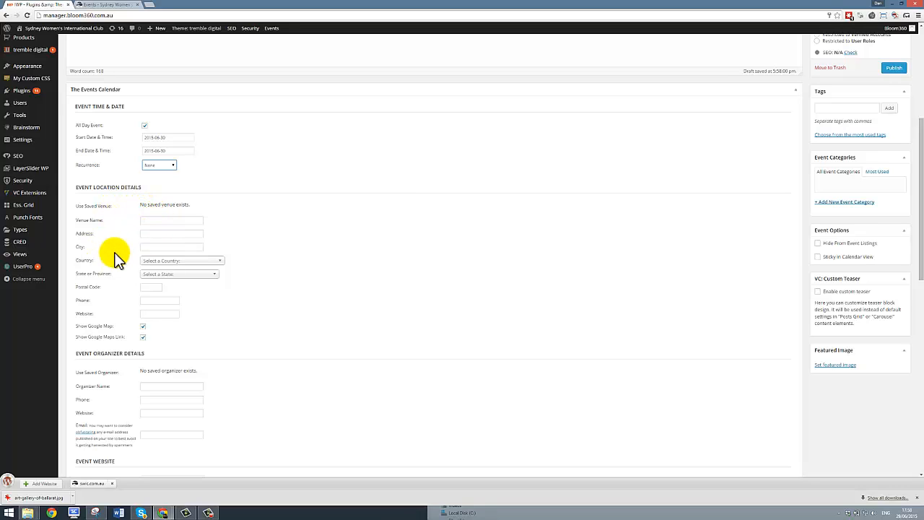
Step: Enter venue name Art Gallery of NSW and its street address, Hyde Park Rd
click(147, 221)
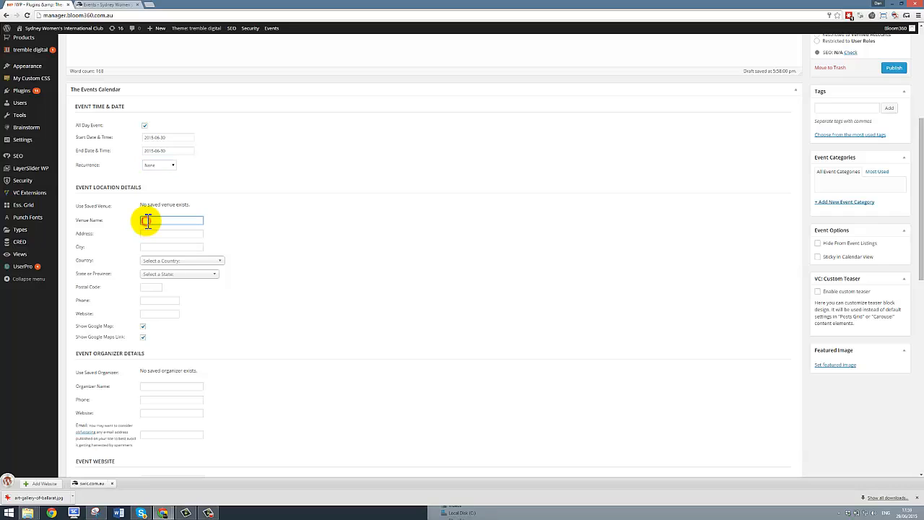
text(Art Gallery of NSW)
click(172, 233)
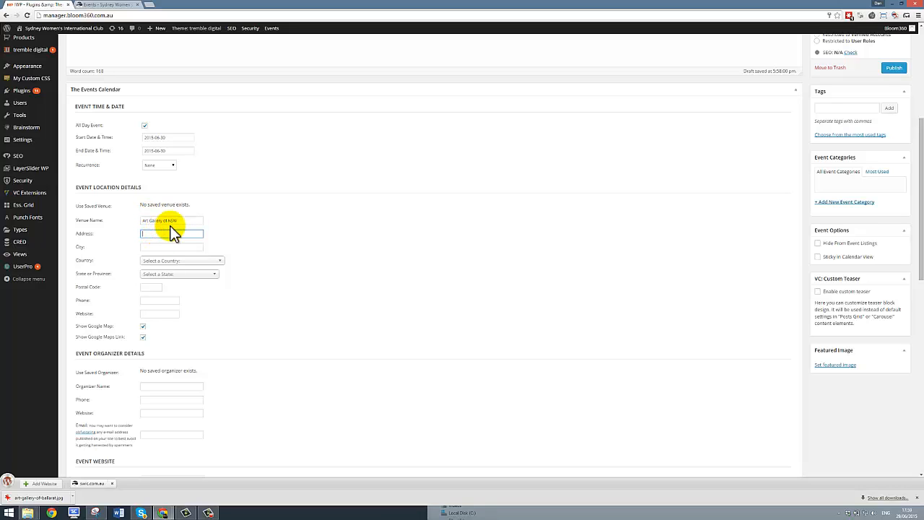
text(Hyde Park Rd)
Step: Set the venue city to Sydney, country to Australia and state to NSW
click(156, 248)
text(Sydney)
key(Tab)
text(aus)
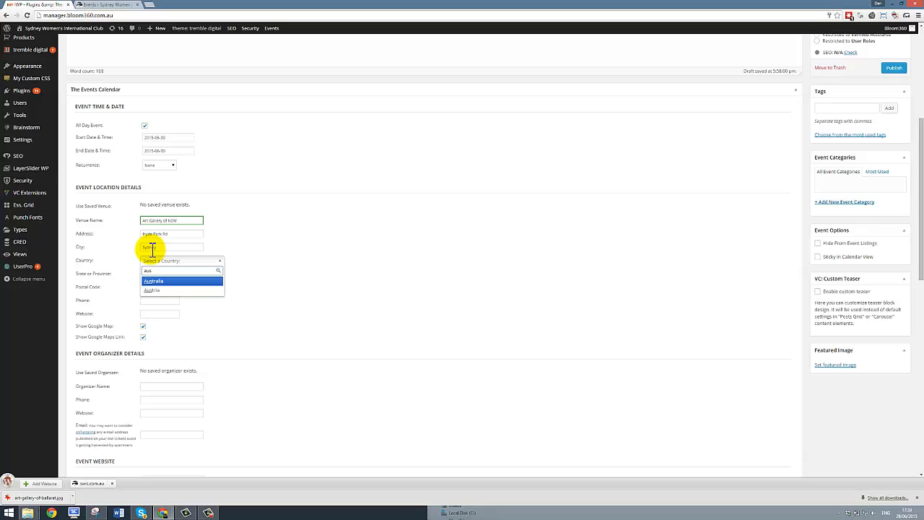
key(Tab)
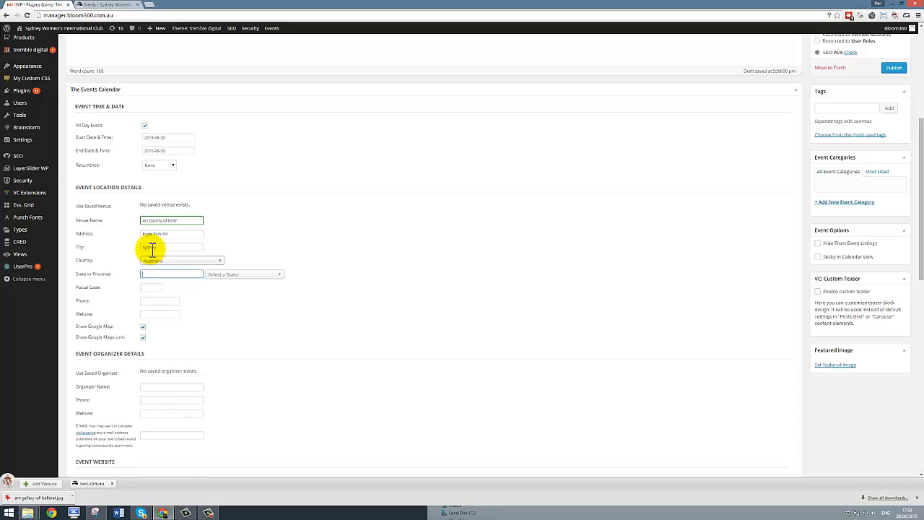
text(NSW)
key(Tab)
key(Tab)
text(2000)
key(Tab)
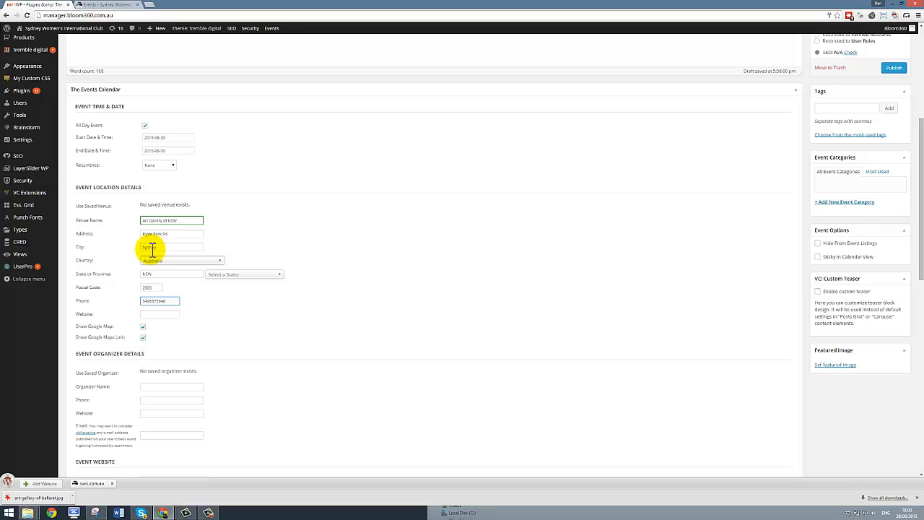
key(Tab)
text(www.)
text(artgallery)
text(nsw.com.au)
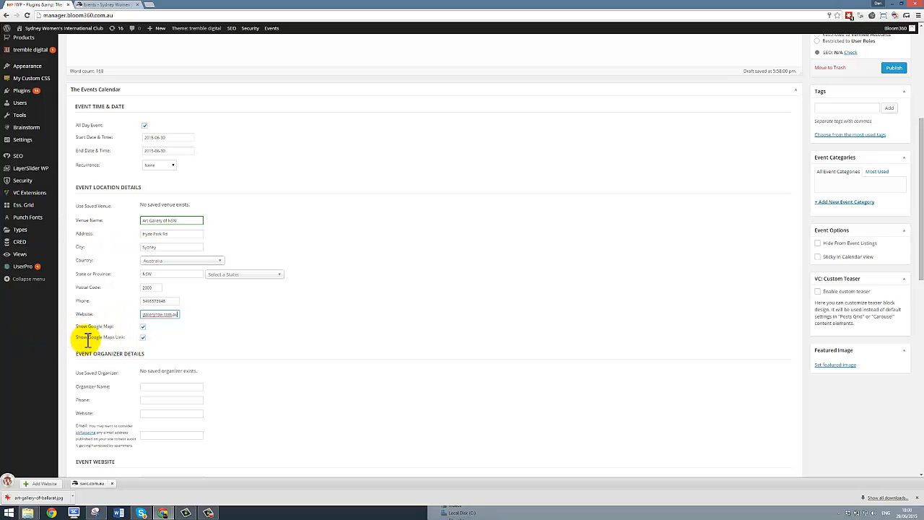
click(144, 337)
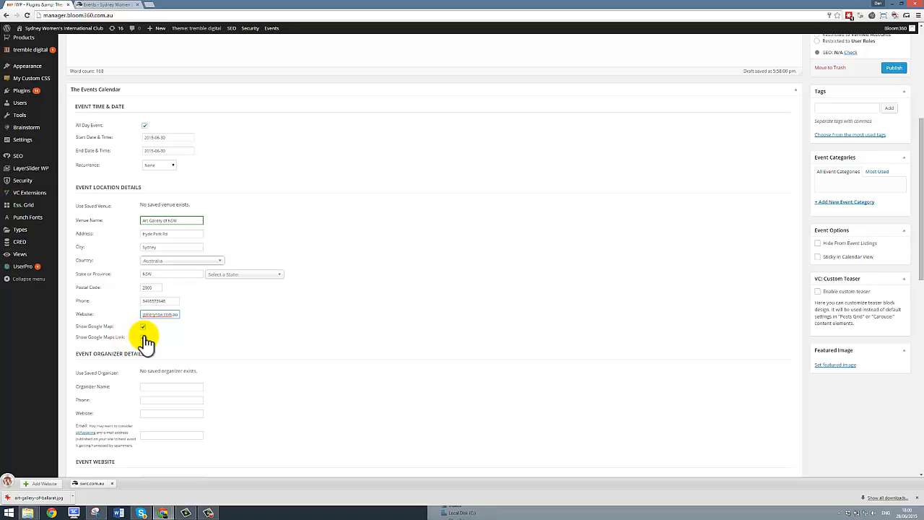
scroll(293, 320, down, 1)
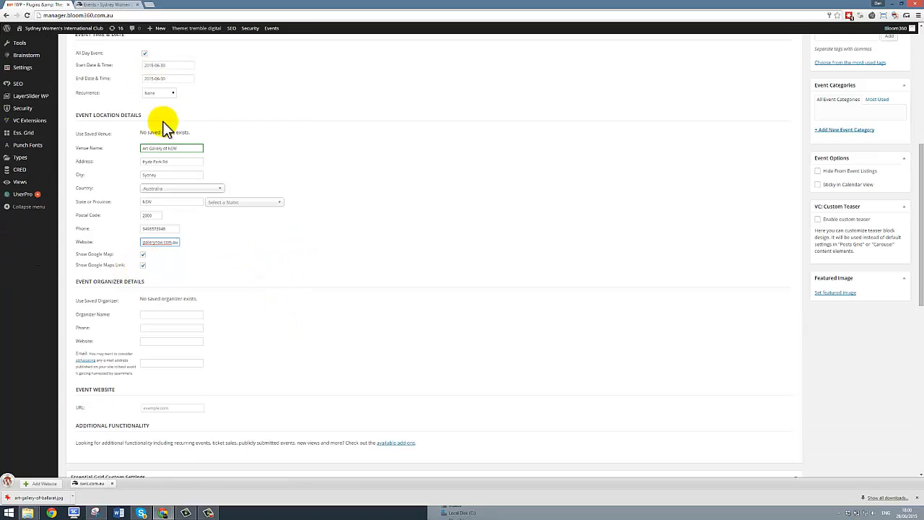
Step: Fill in the organizer's name, phone number and e-mail address
scroll(325, 215, down, 1)
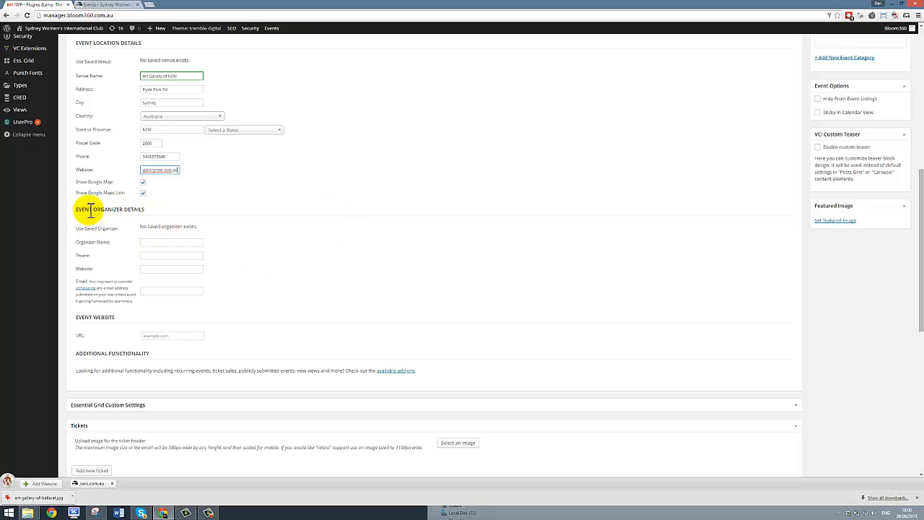
click(172, 243)
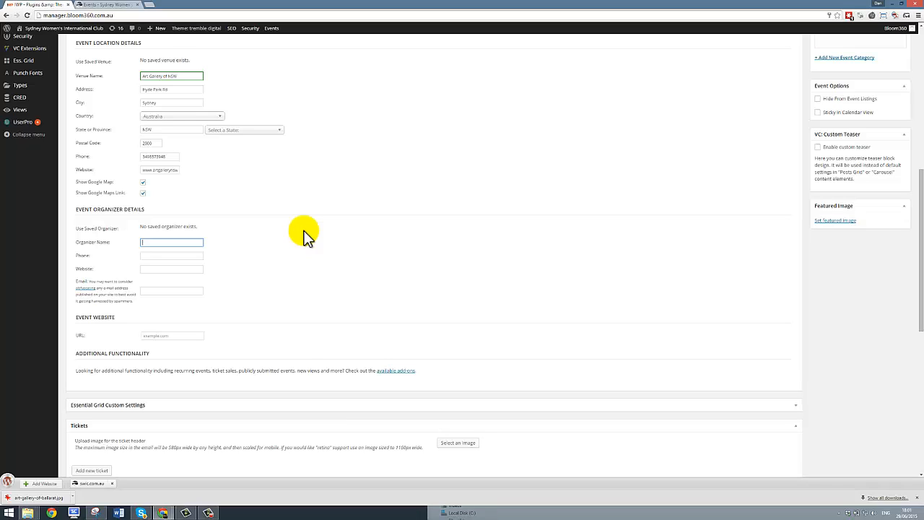
click(163, 254)
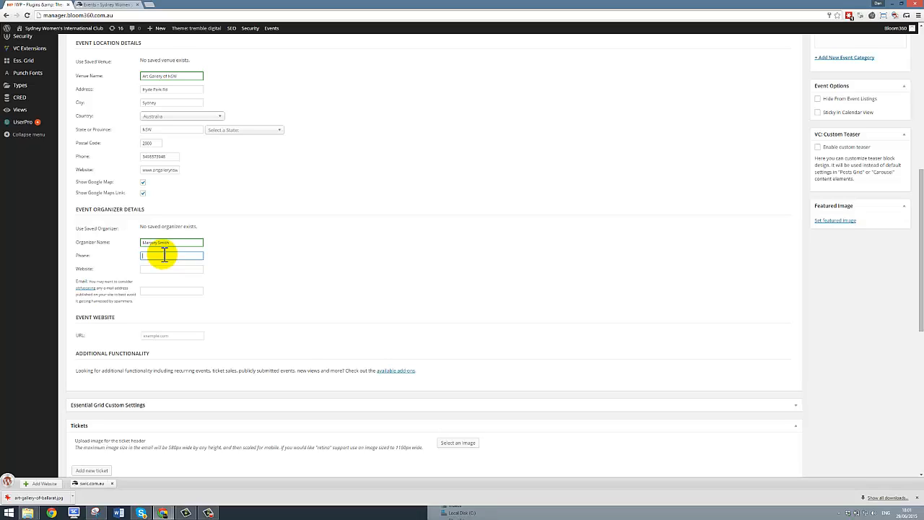
text(20341208)
key(Tab)
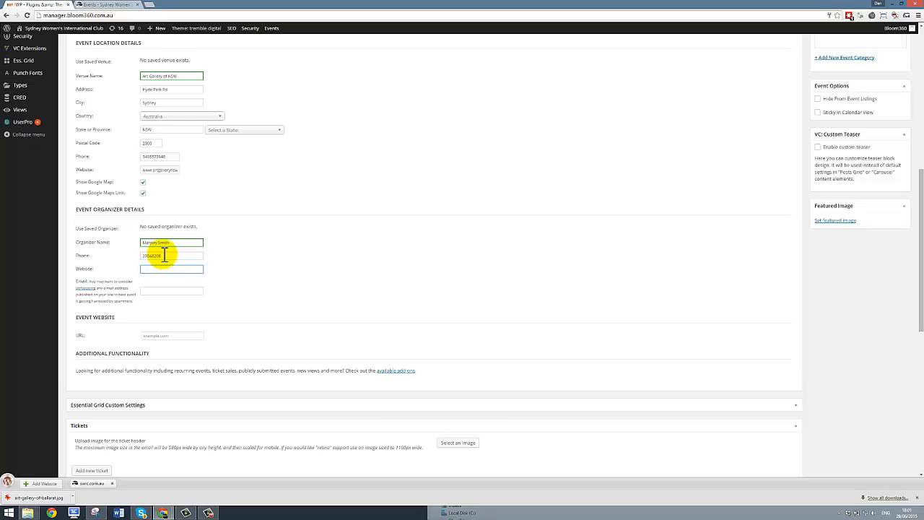
key(Tab)
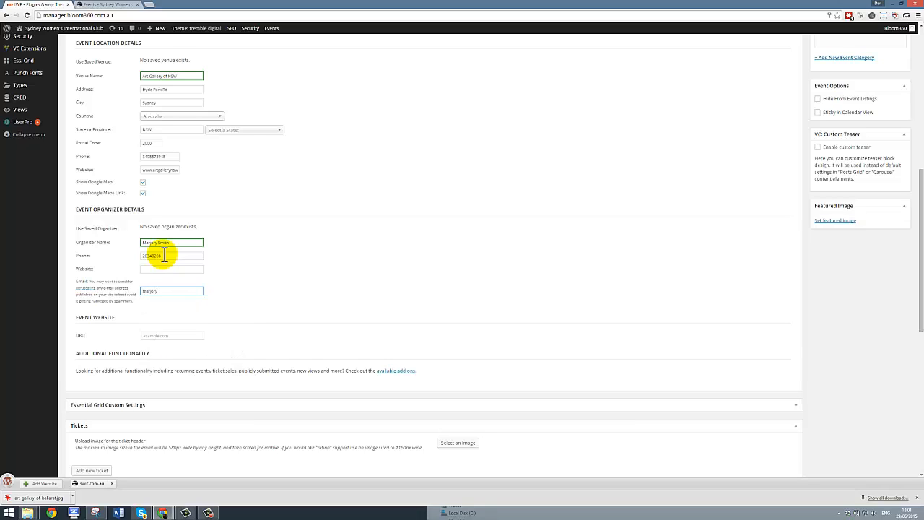
click(328, 265)
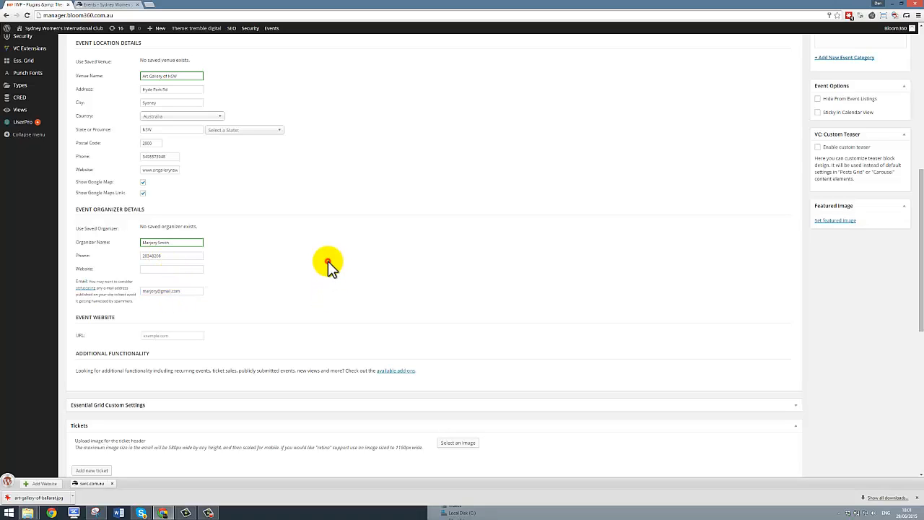
scroll(318, 219, down, 1)
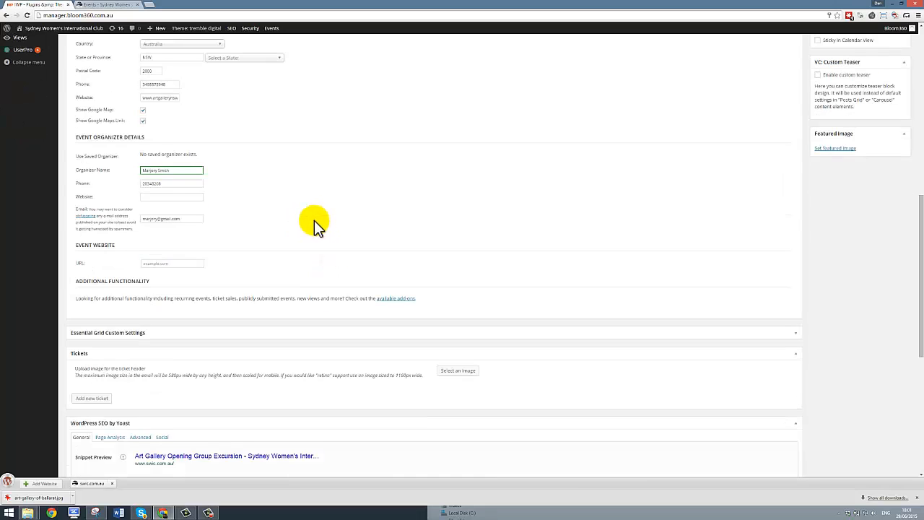
Step: Paste the gallery's web address into the Event Website URL field
click(183, 263)
text(www)
key(ctrl+v)
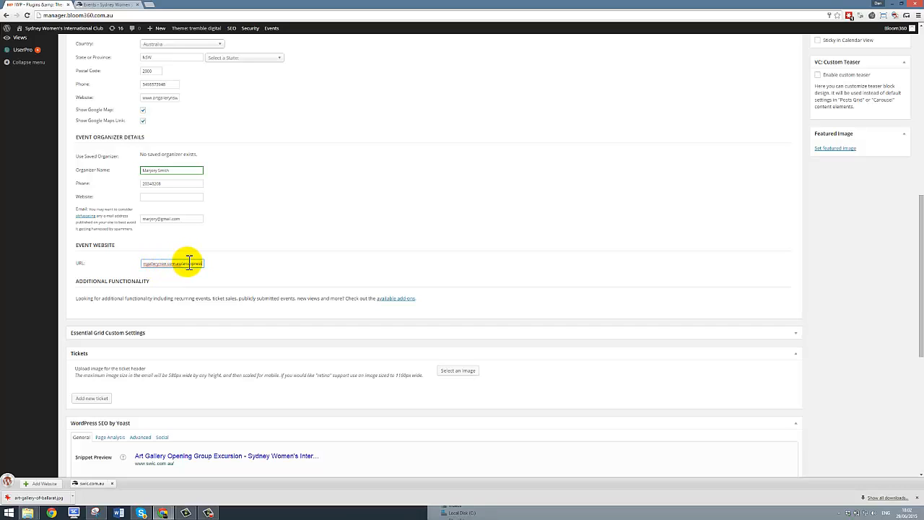
click(281, 250)
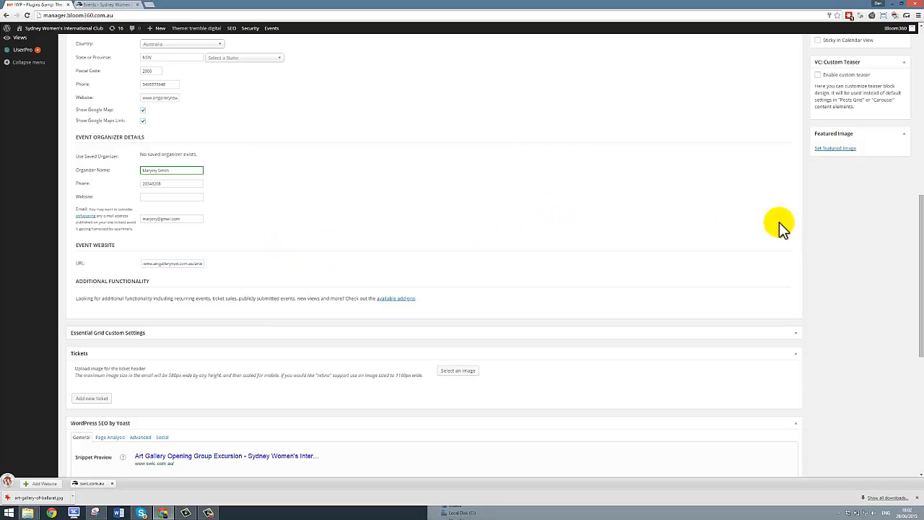
Step: Upload art-gallery-of-ballarat.jpg from the computer and set it as the featured image
click(831, 153)
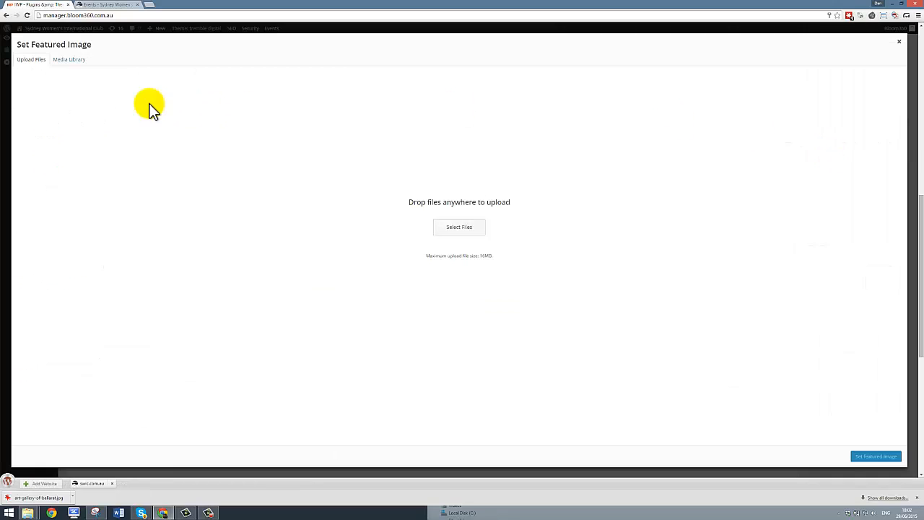
click(459, 231)
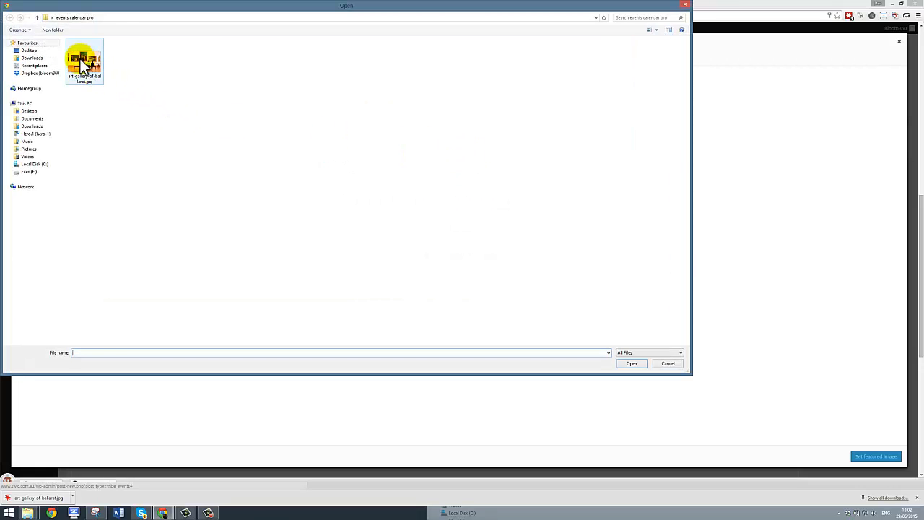
click(84, 62)
click(641, 365)
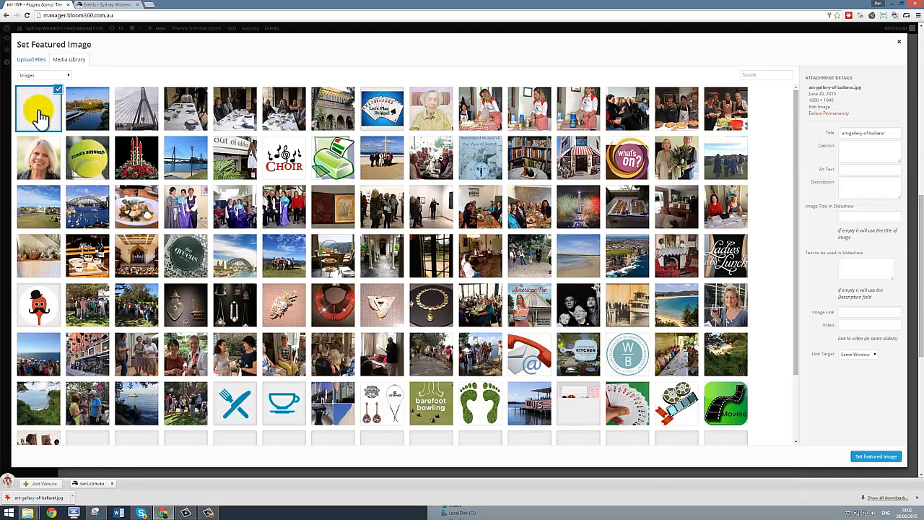
click(876, 456)
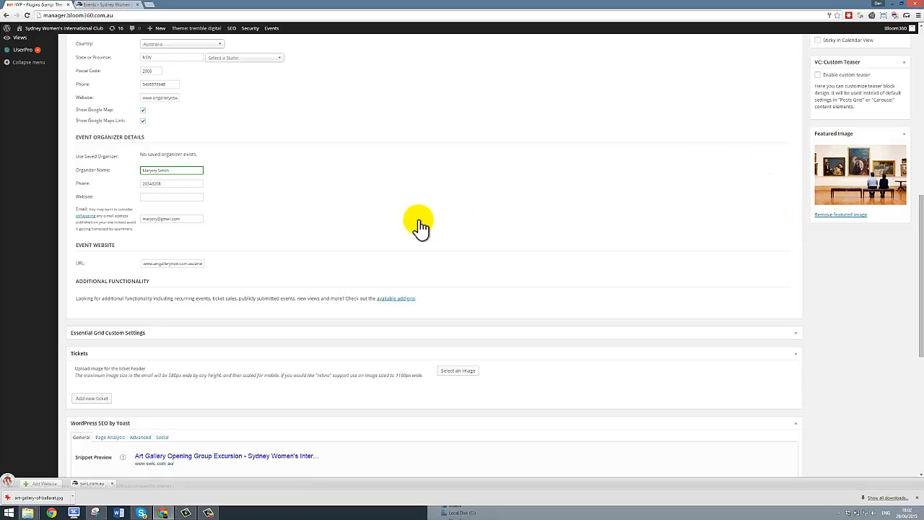
Step: Publish the event, then view the public site's June 2015 events calendar
scroll(404, 197, down, 3)
scroll(406, 194, up, 6)
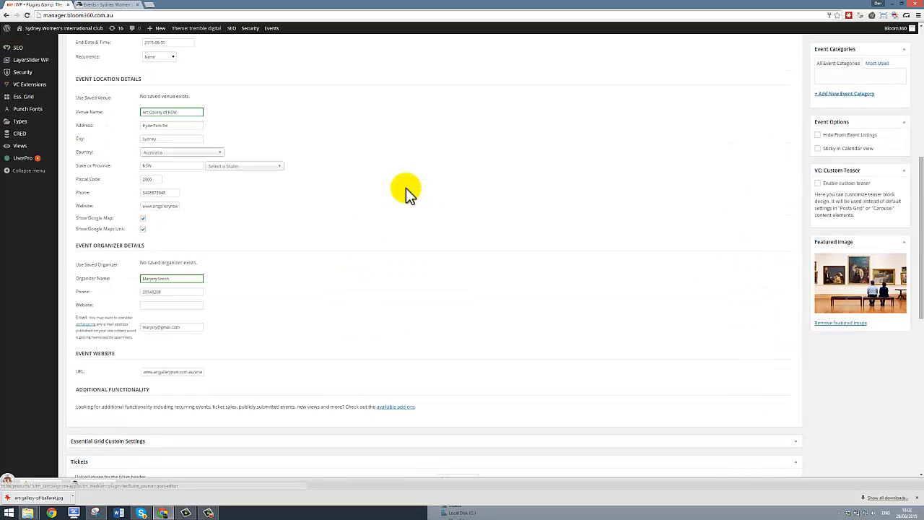
scroll(405, 194, up, 4)
scroll(406, 193, up, 3)
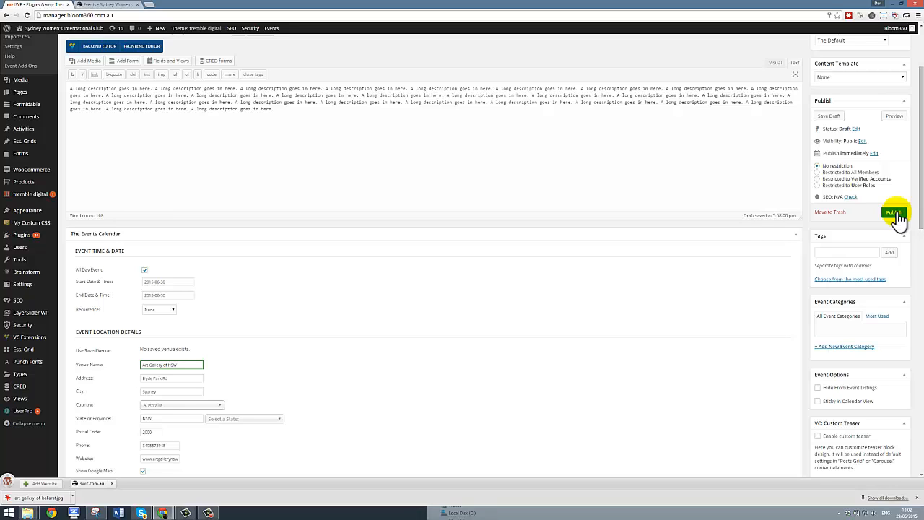
click(895, 213)
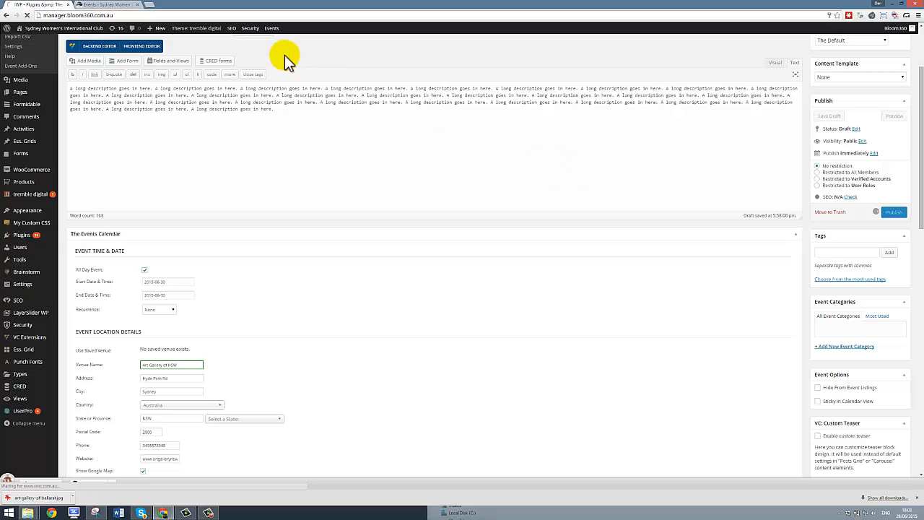
click(112, 6)
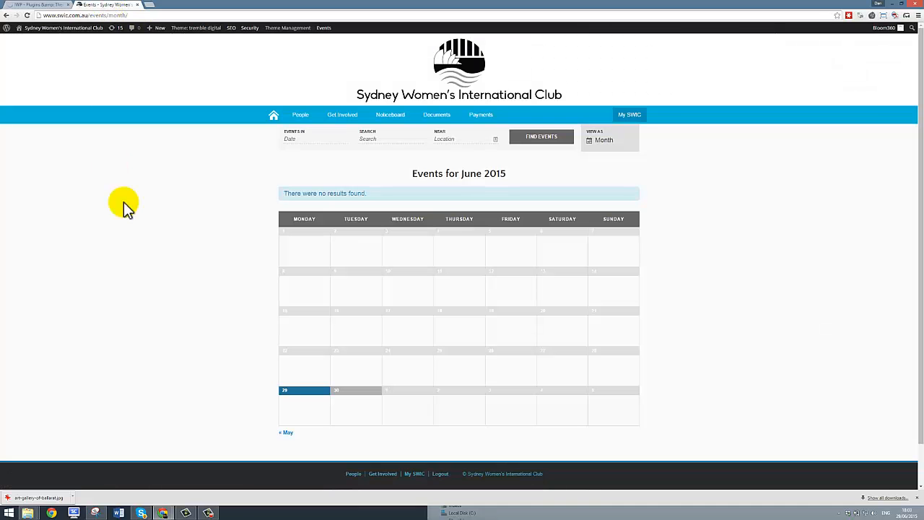
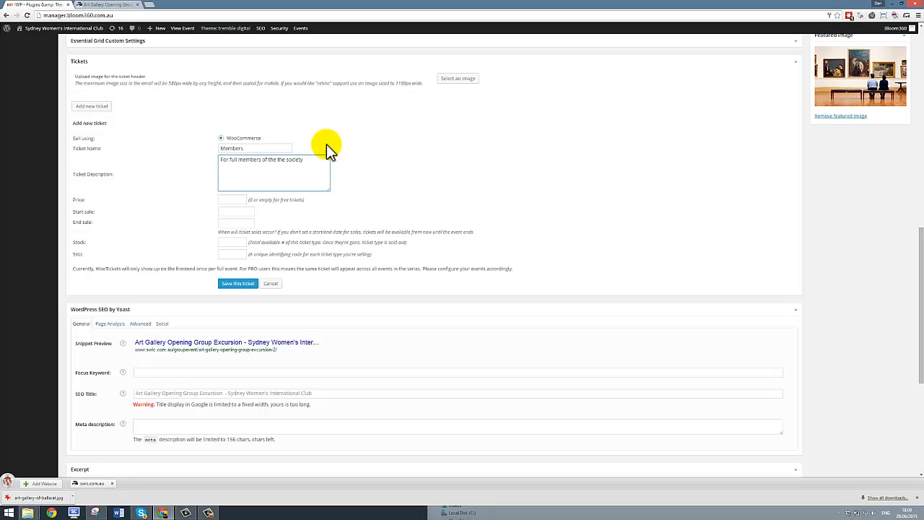
Step: Start filling in the Members ticket's Price field
click(231, 200)
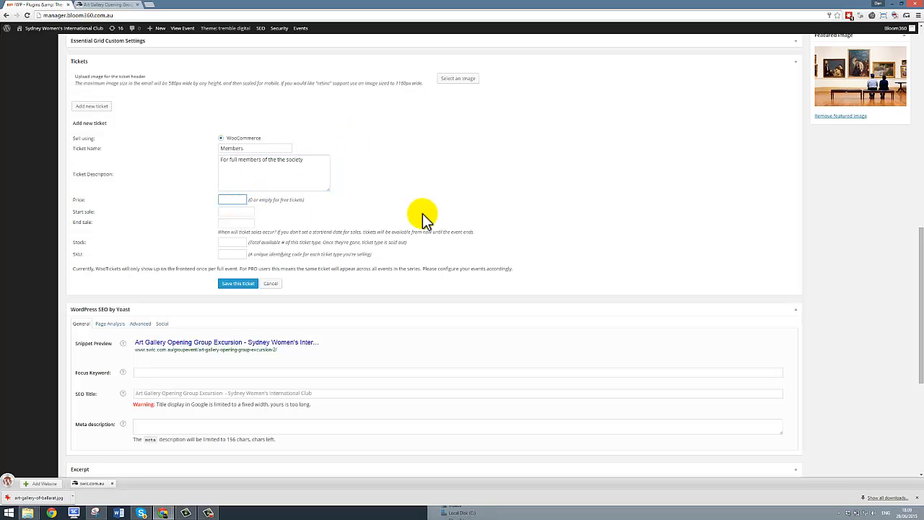
Step: Save the Members ticket at price 15 with stock 30, on sale 29–30 June 2015
text(15)
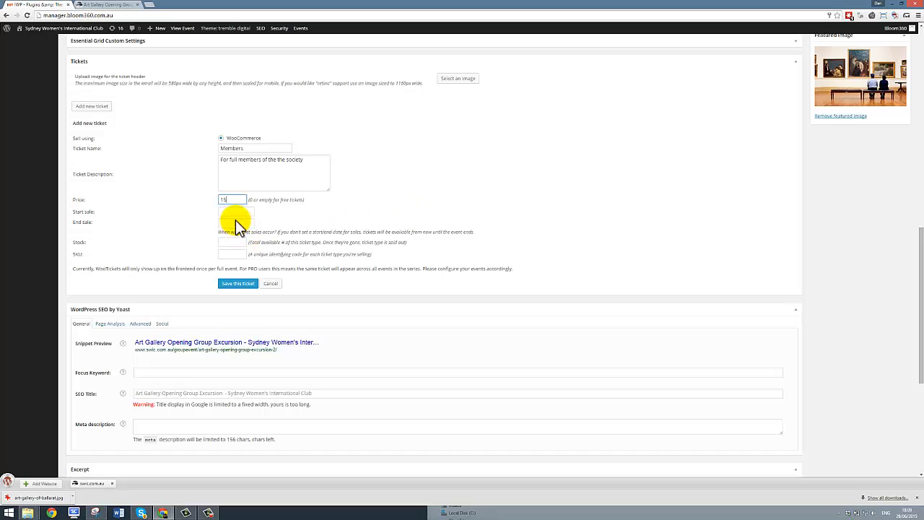
click(232, 212)
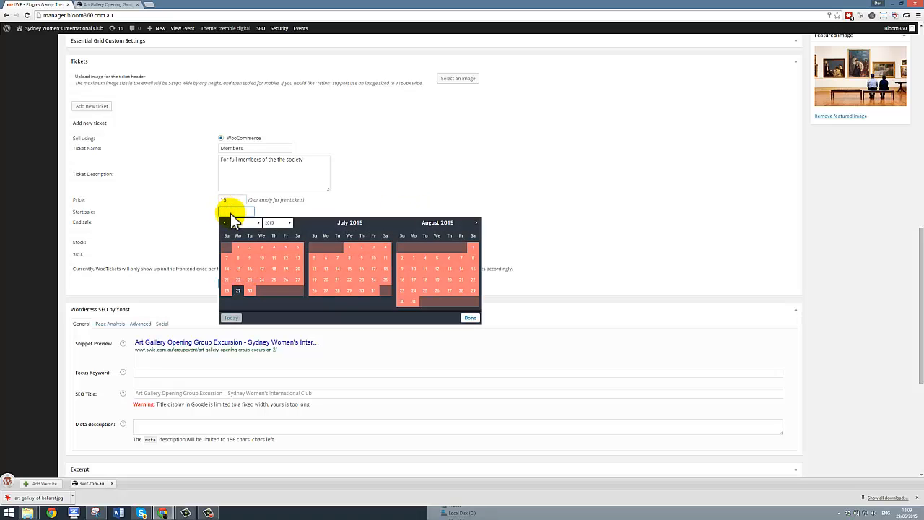
click(238, 291)
click(236, 224)
click(250, 303)
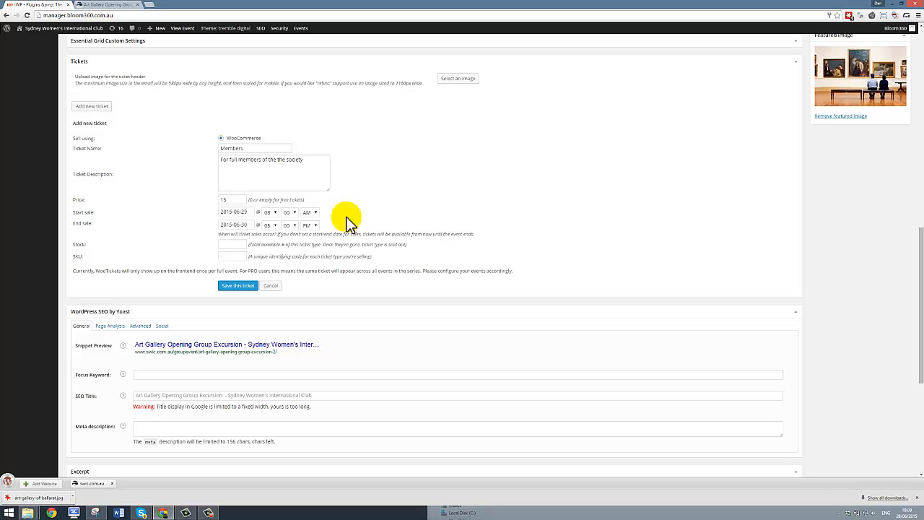
click(231, 245)
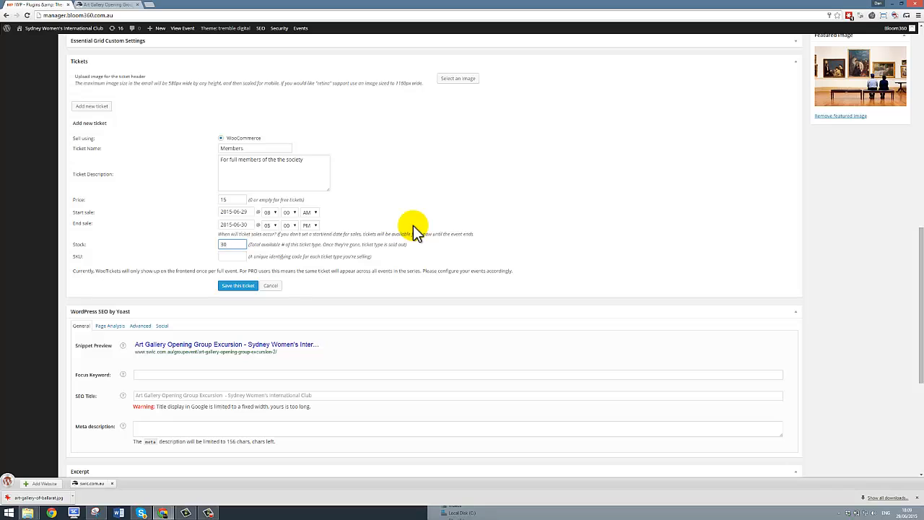
text(30)
click(240, 285)
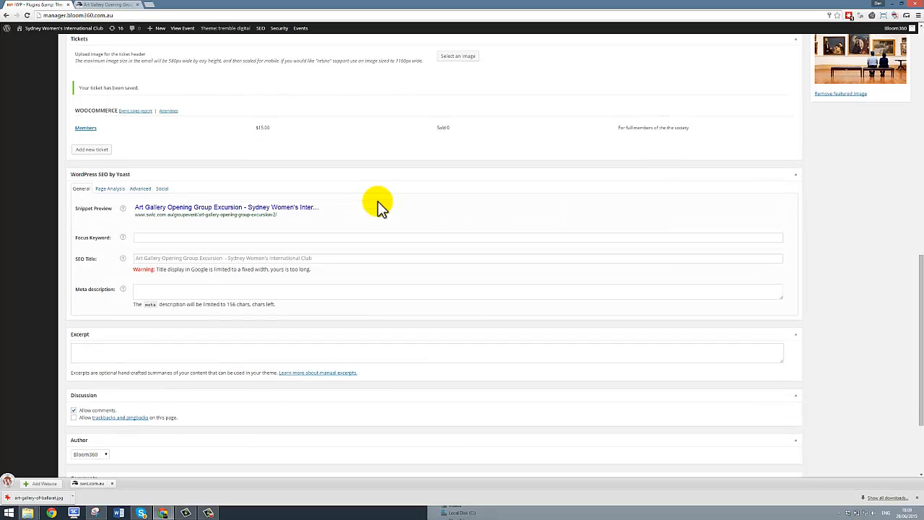
scroll(378, 201, up, 1)
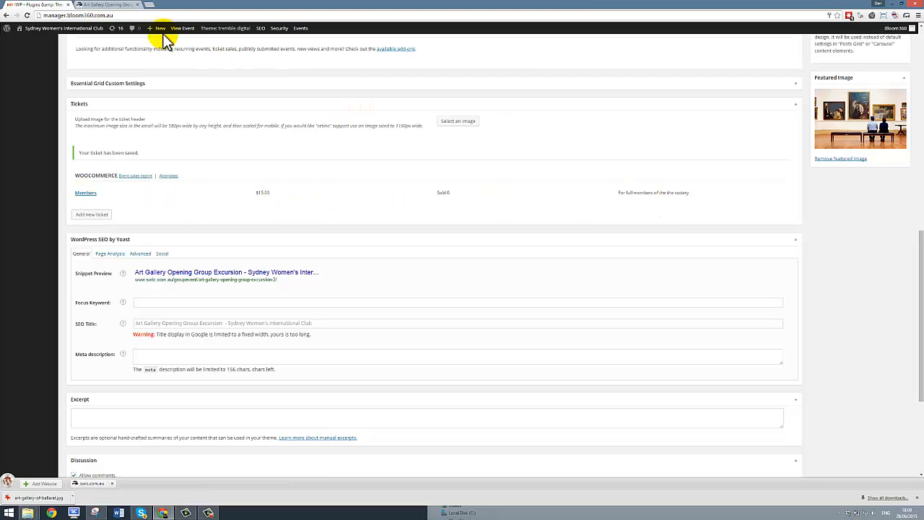
Step: Reload the live event page, add one $15 Members ticket to the cart, and return to the editor
click(105, 6)
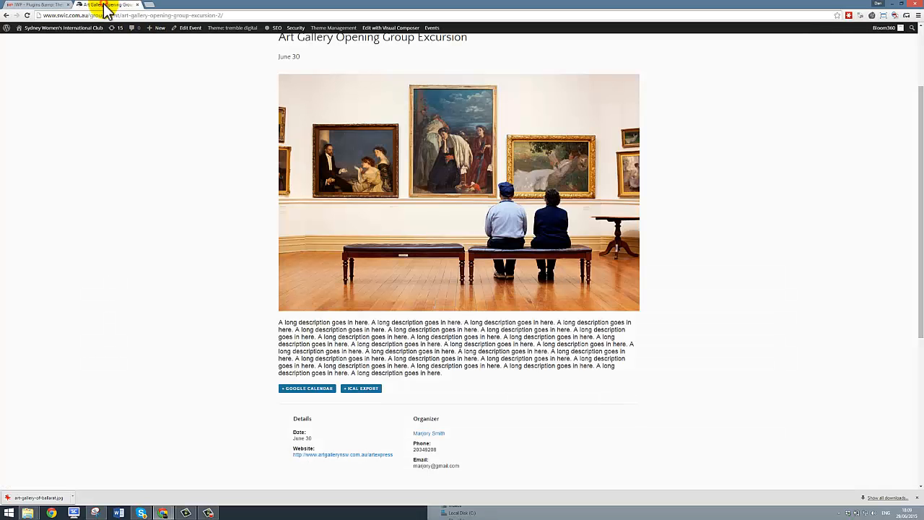
click(27, 15)
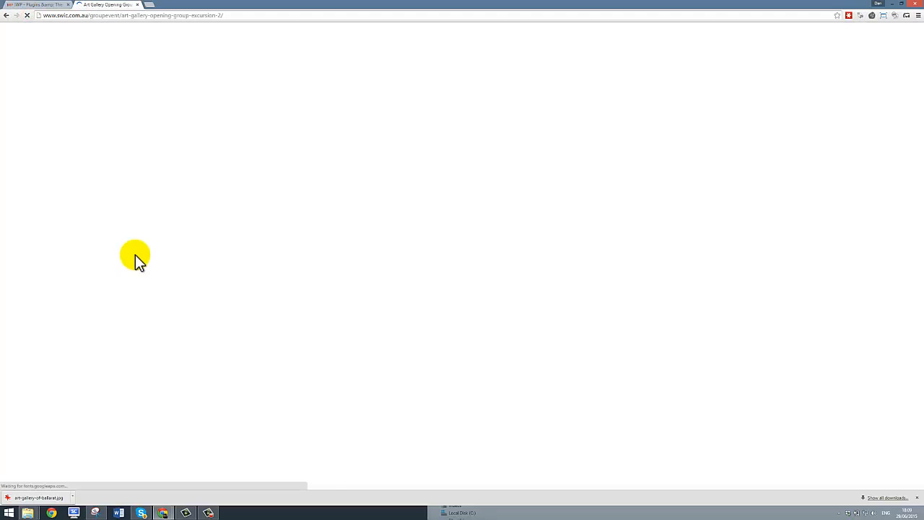
scroll(143, 236, down, 5)
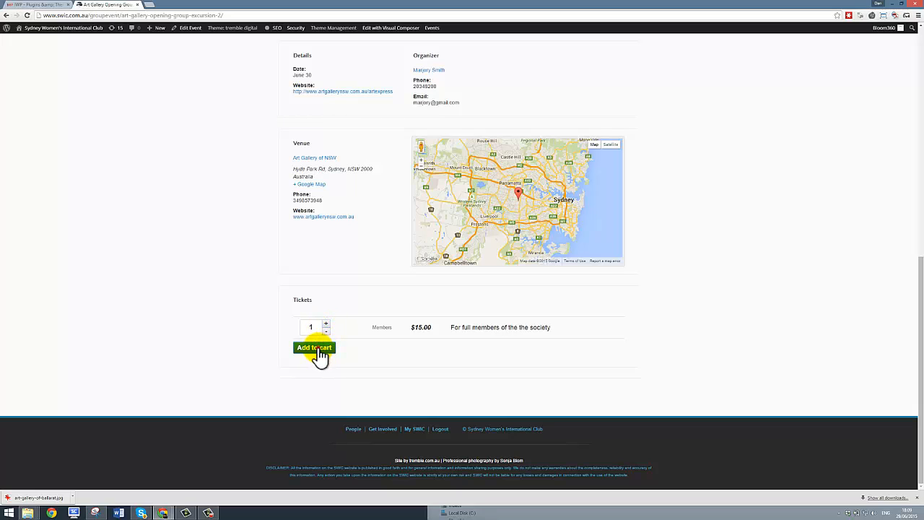
click(316, 349)
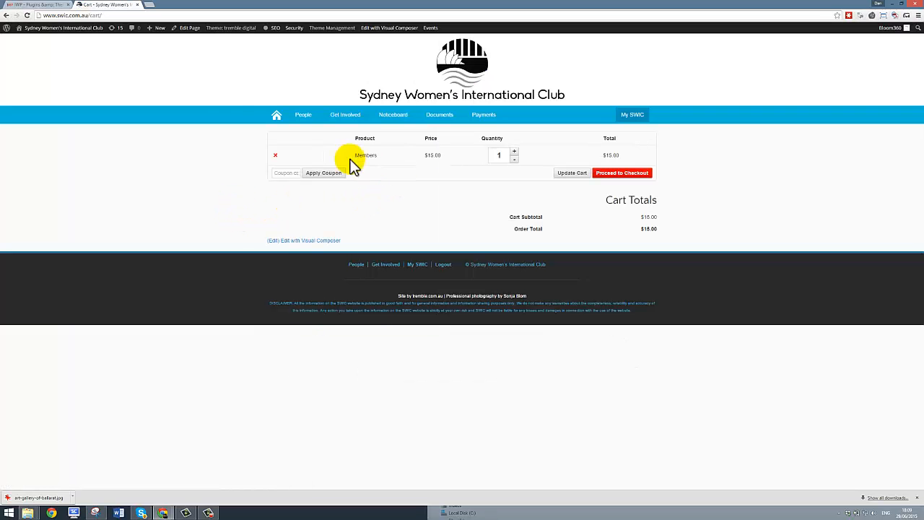
click(6, 15)
click(21, 6)
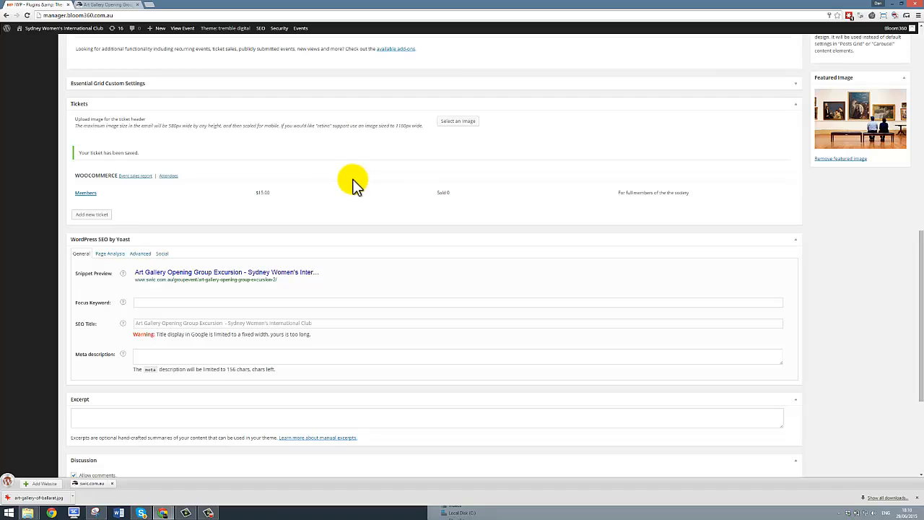
mouse_move(135, 203)
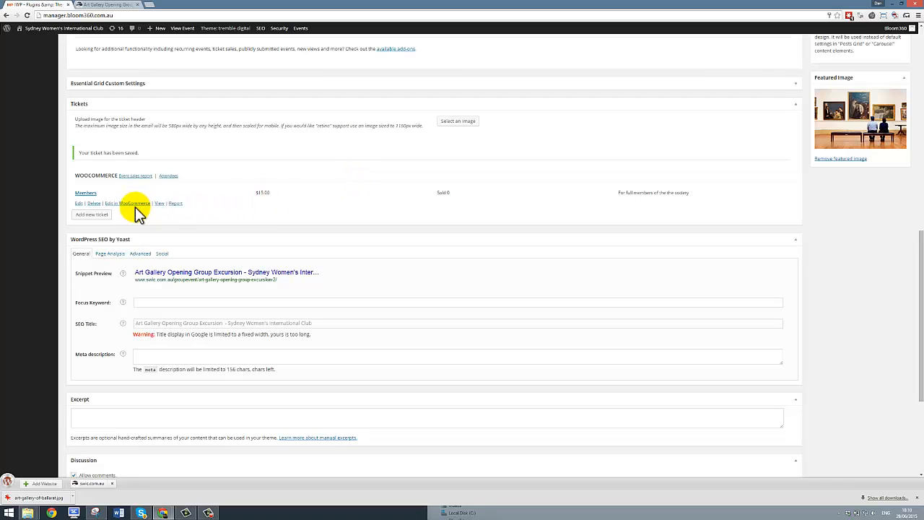
Step: Save a $20 Guests ticket, 'Ticket for guests and partners', on sale from 29 June 2015
click(92, 217)
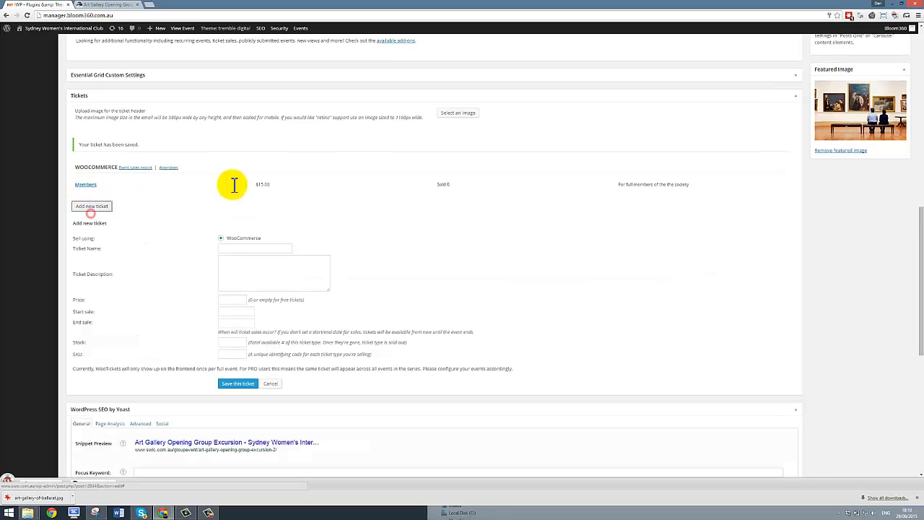
scroll(279, 165, down, 2)
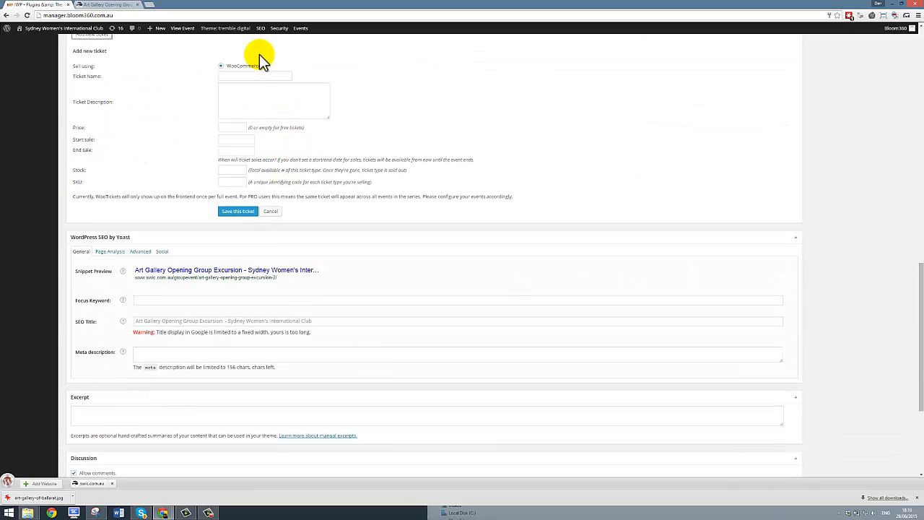
click(259, 76)
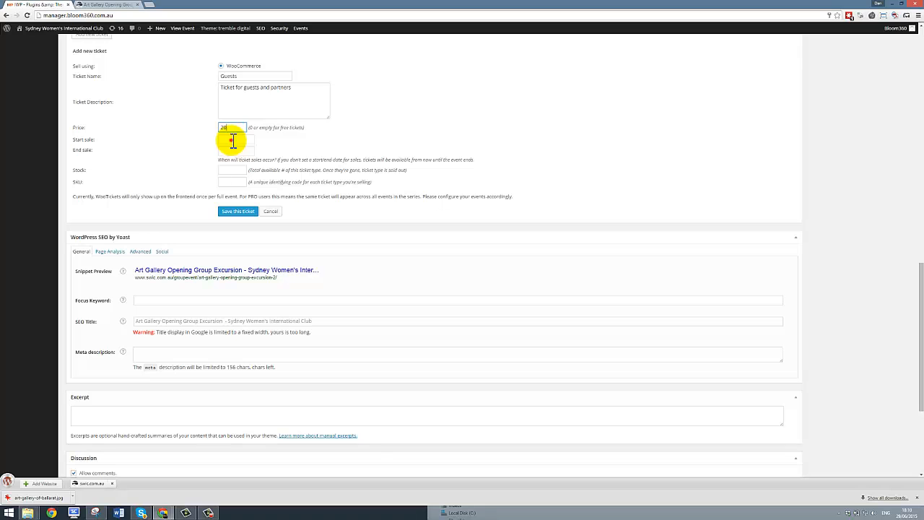
click(232, 140)
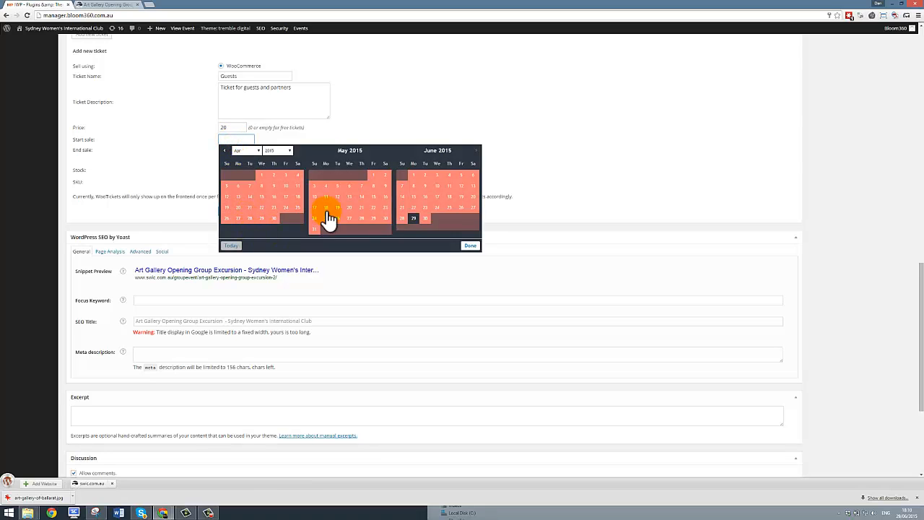
click(413, 218)
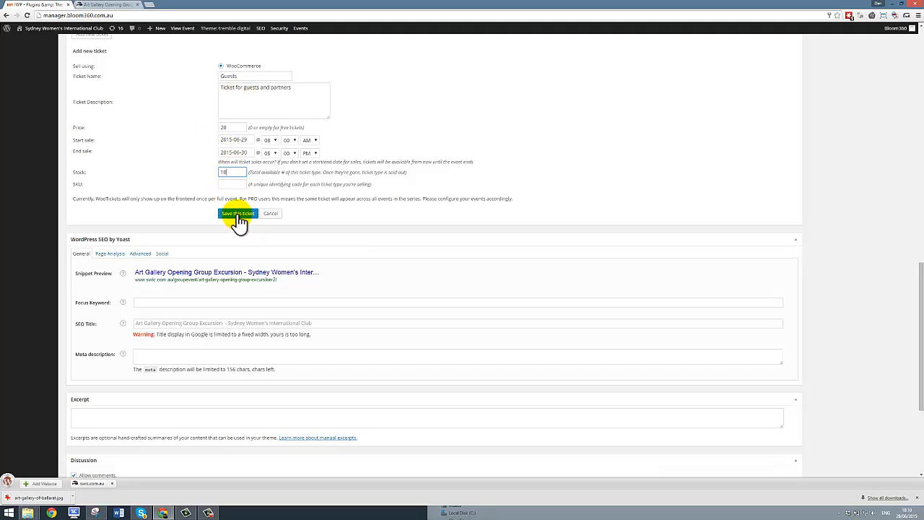
click(235, 215)
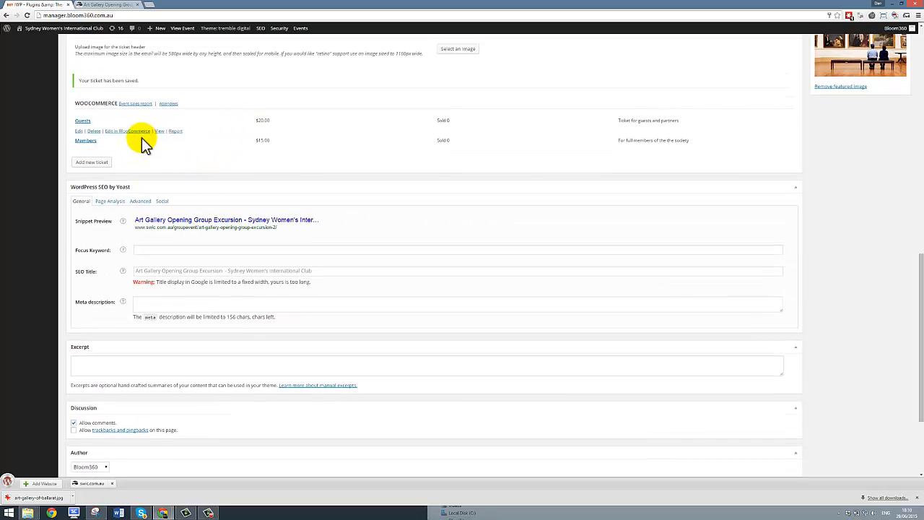
click(107, 6)
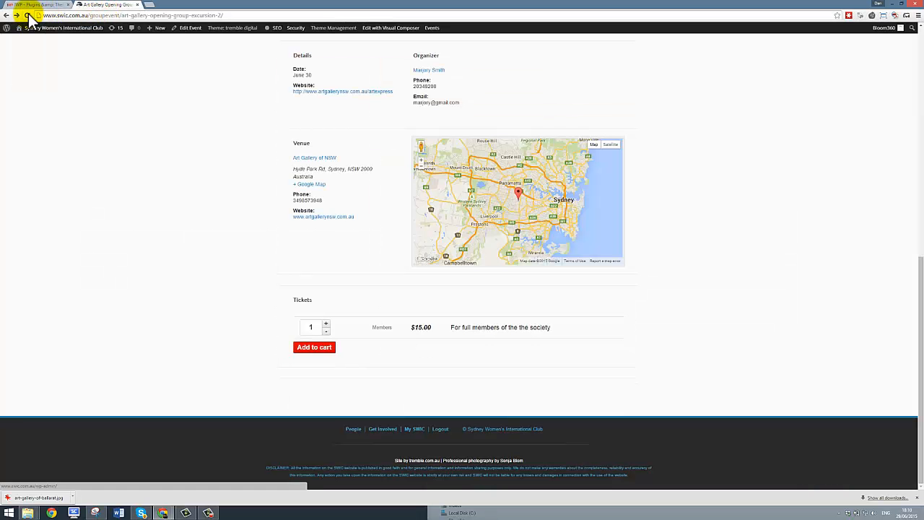
Step: Reload the event page and add one Guests and two Members tickets to the cart
click(28, 15)
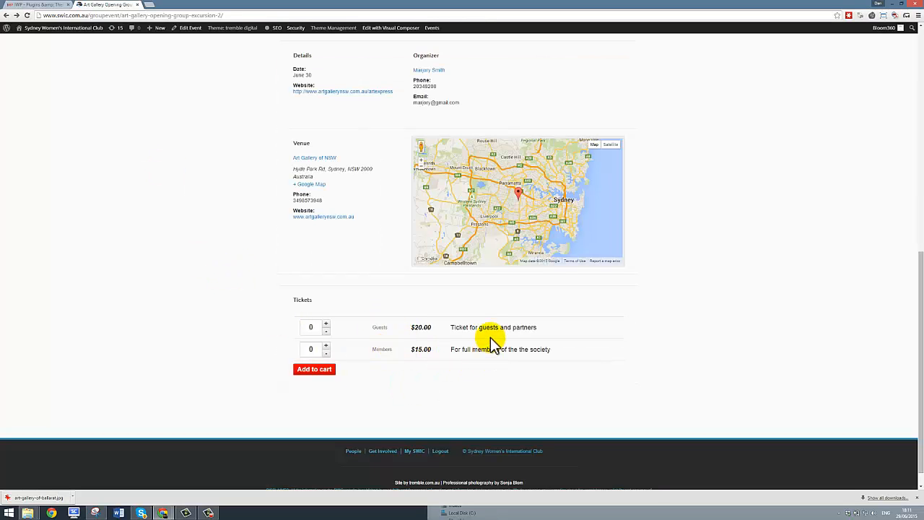
drag(452, 327, 536, 325)
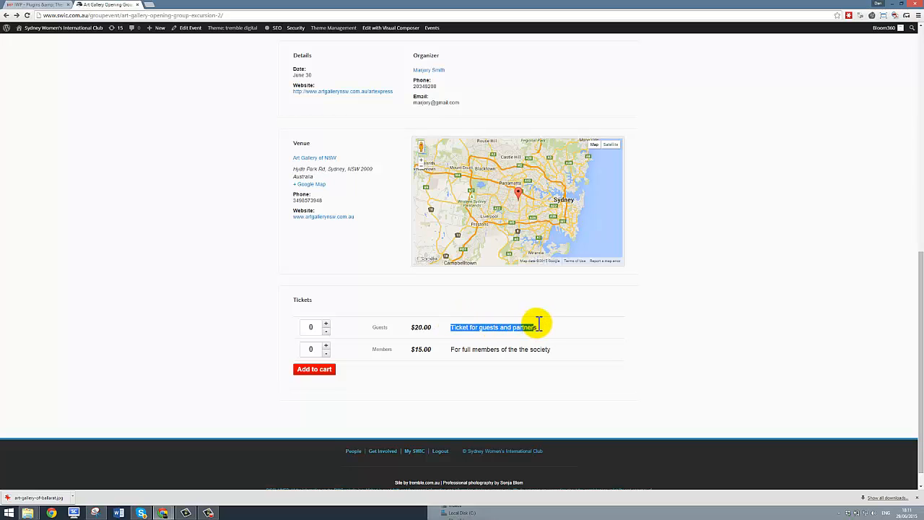
drag(453, 352, 545, 355)
click(546, 355)
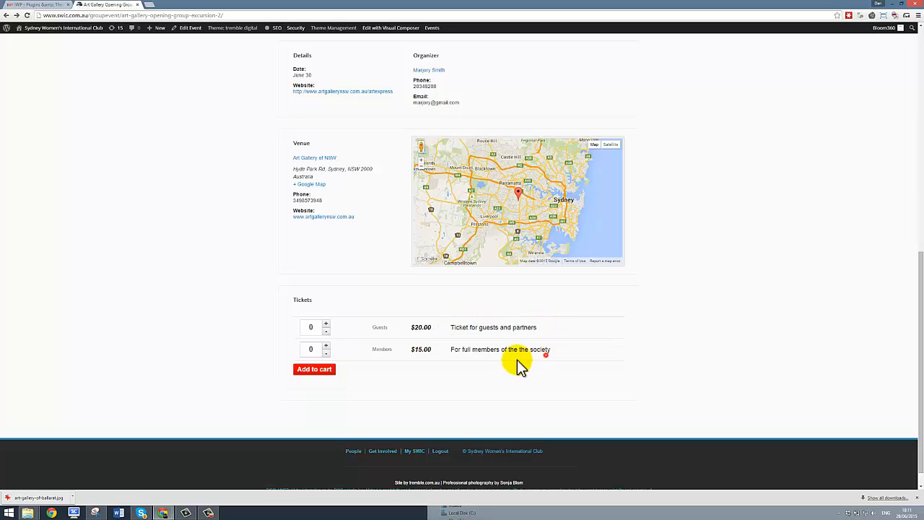
click(325, 325)
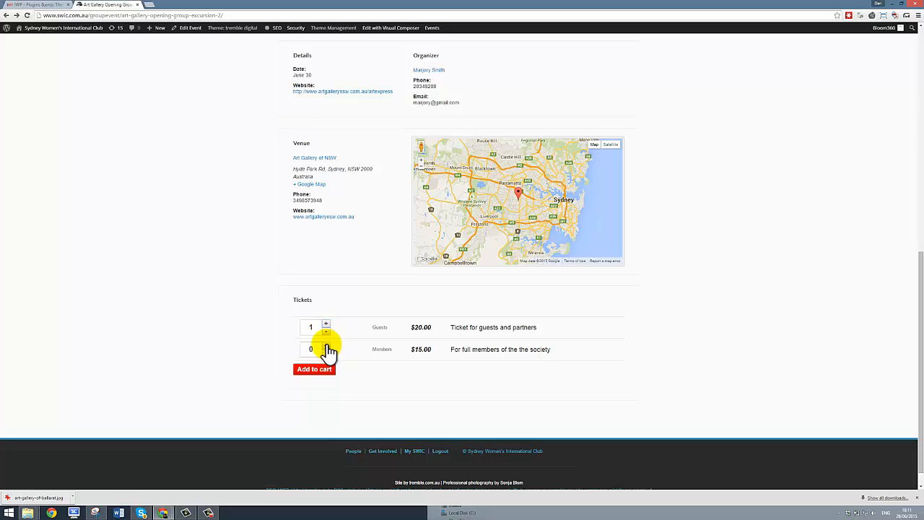
click(325, 345)
click(325, 345)
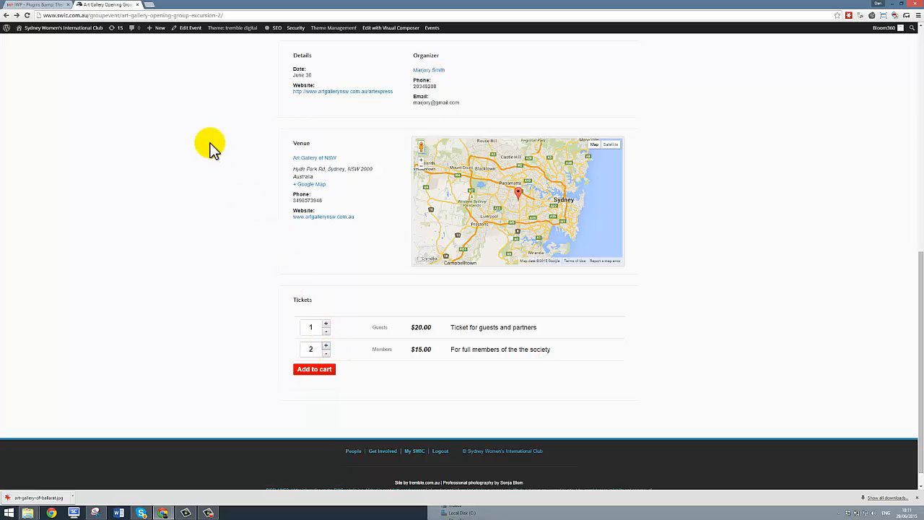
click(318, 370)
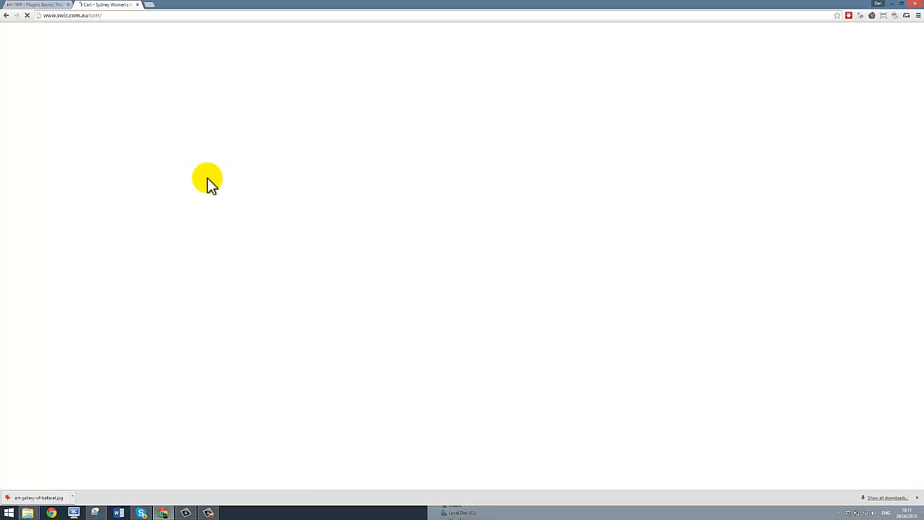
click(33, 6)
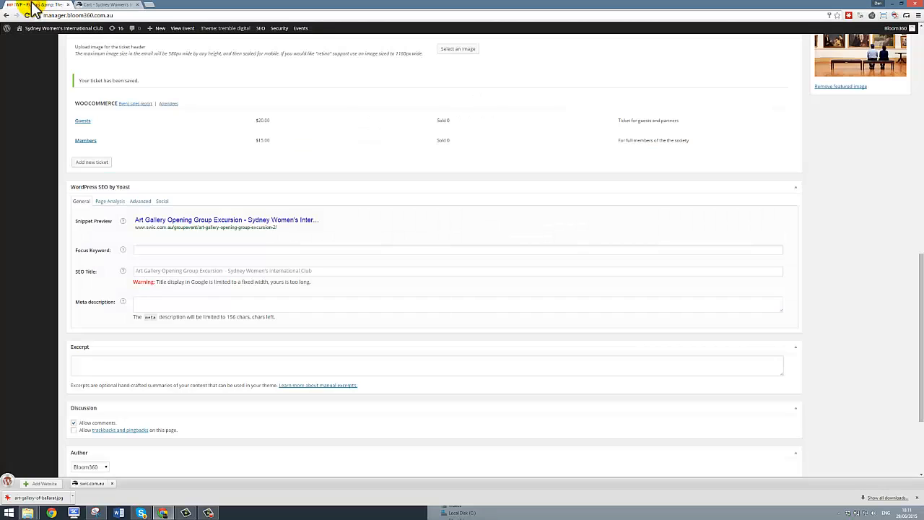
Step: Open the Guests ticket for editing and select the text of its Ticket Name
mouse_move(134, 130)
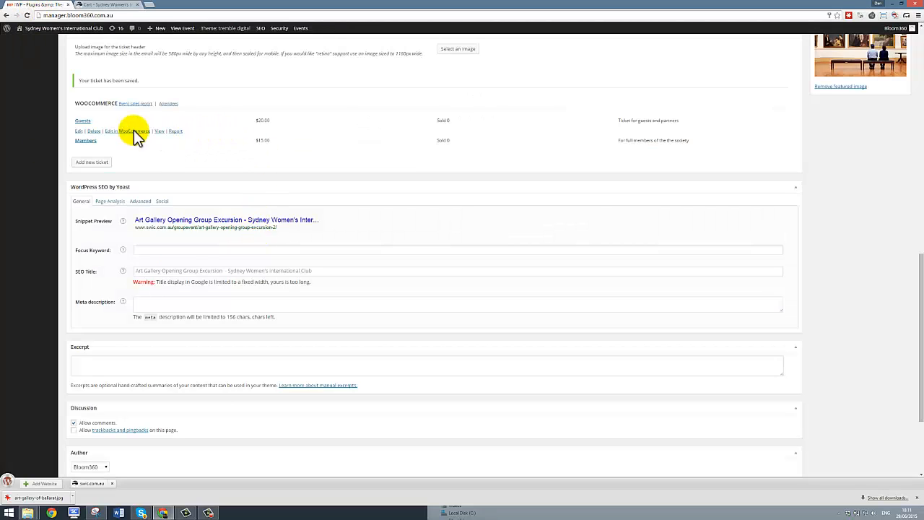
click(79, 131)
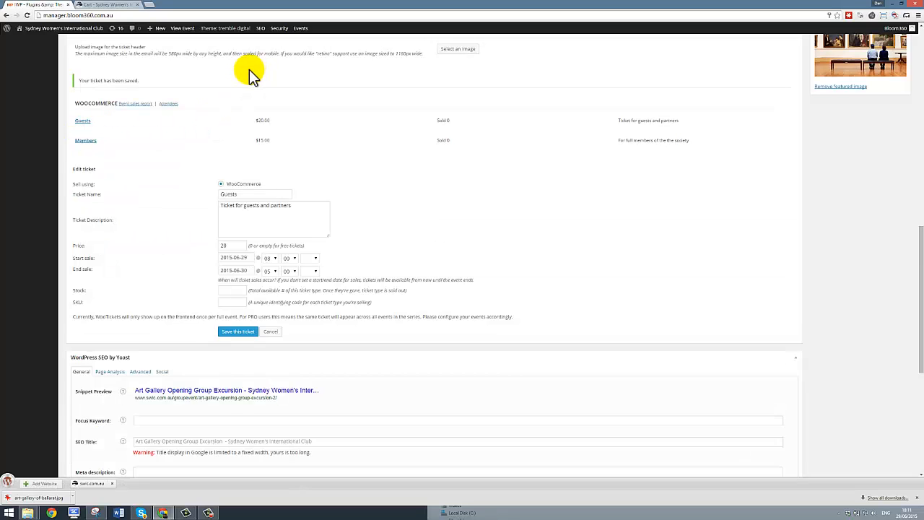
scroll(192, 112, up, 1)
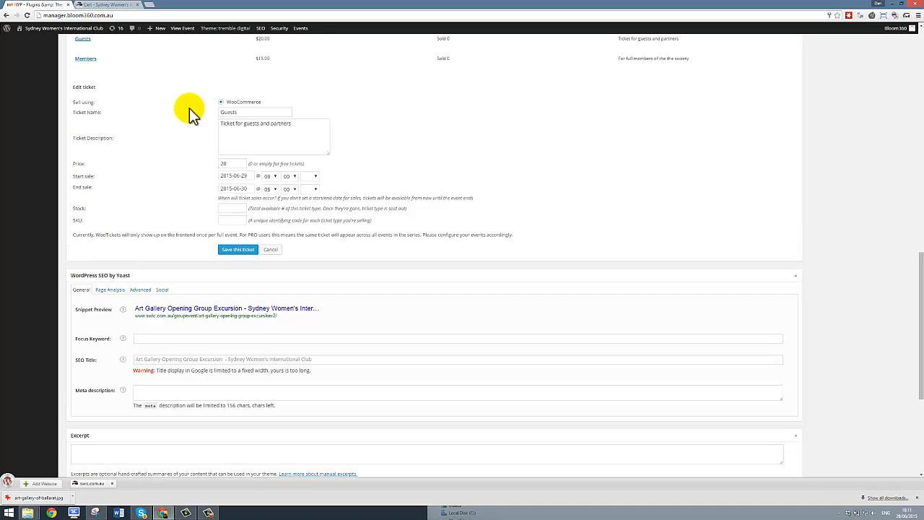
scroll(184, 116, up, 1)
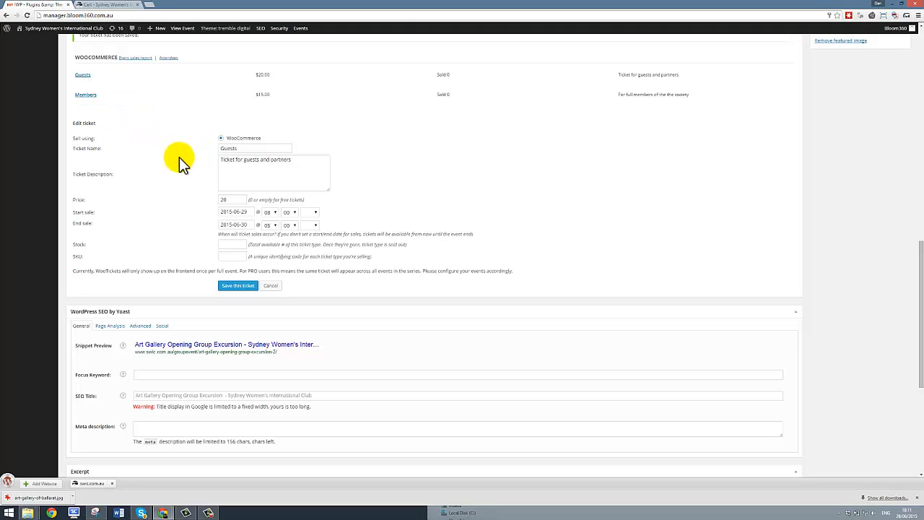
drag(240, 149, 208, 148)
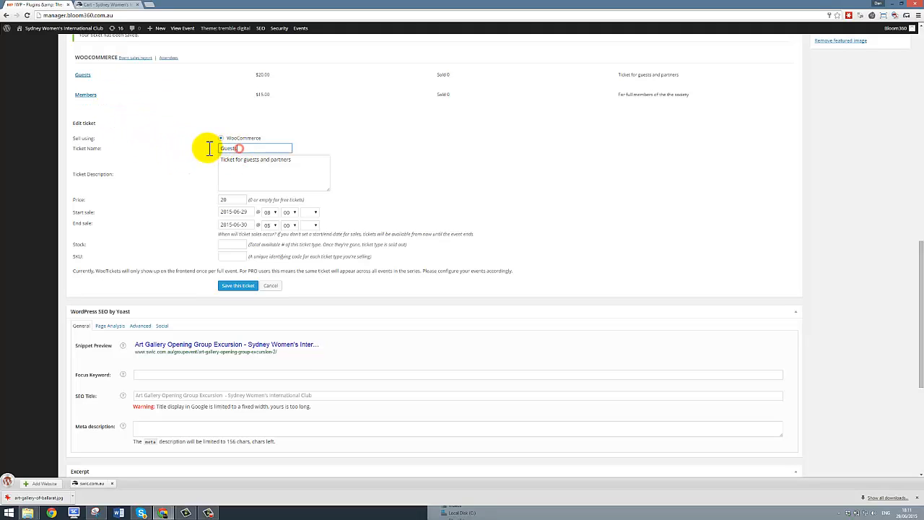
double_click(246, 148)
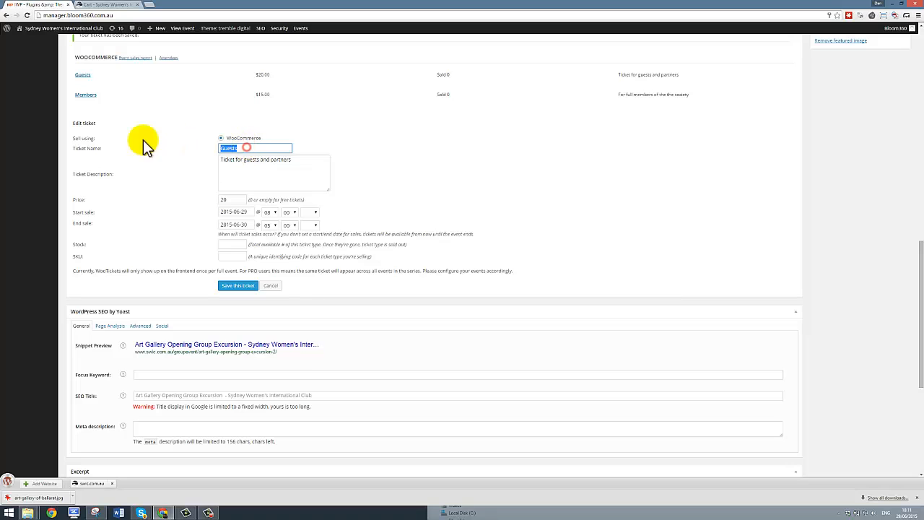
scroll(62, 120, up, 5)
scroll(65, 120, up, 3)
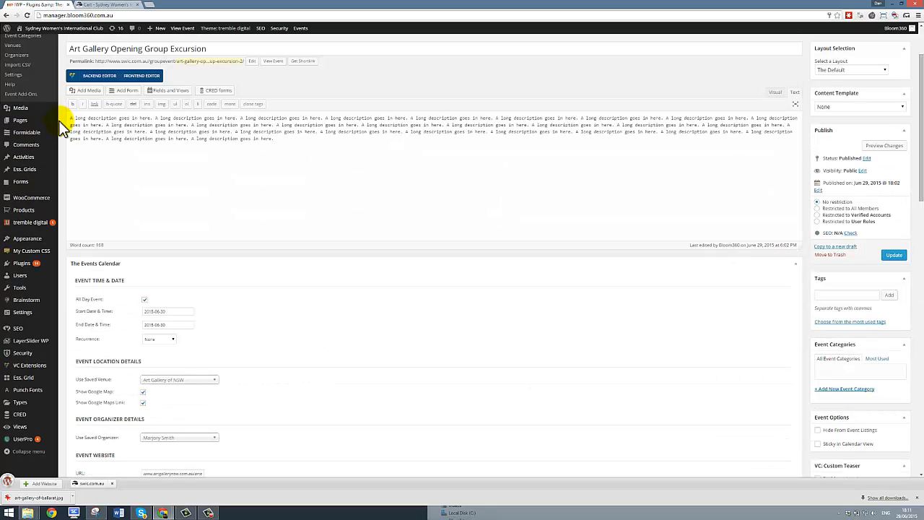
Step: Open the WooCommerce Products list in a new browser tab and view it
scroll(25, 116, up, 1)
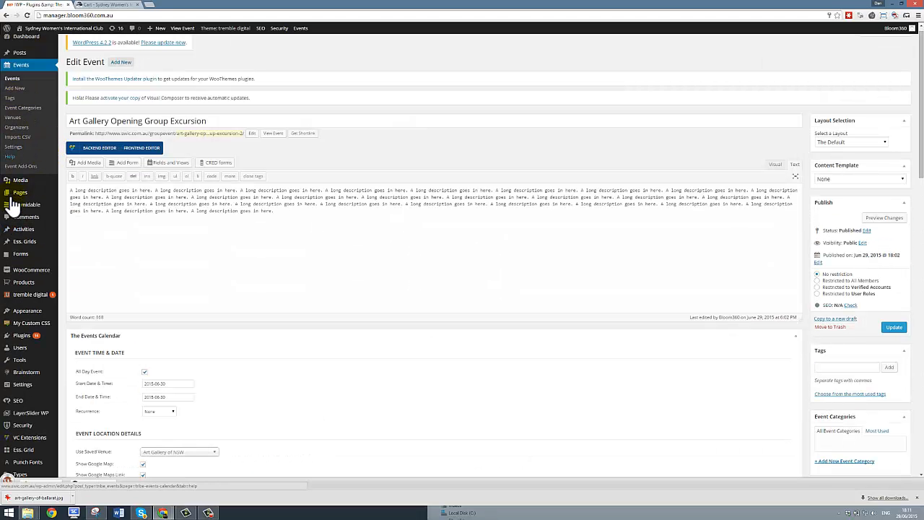
mouse_move(15, 209)
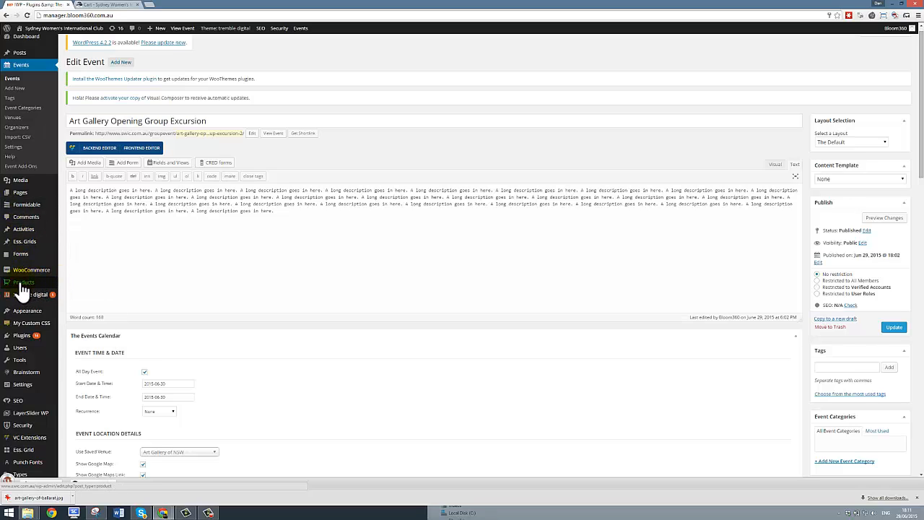
right_click(17, 284)
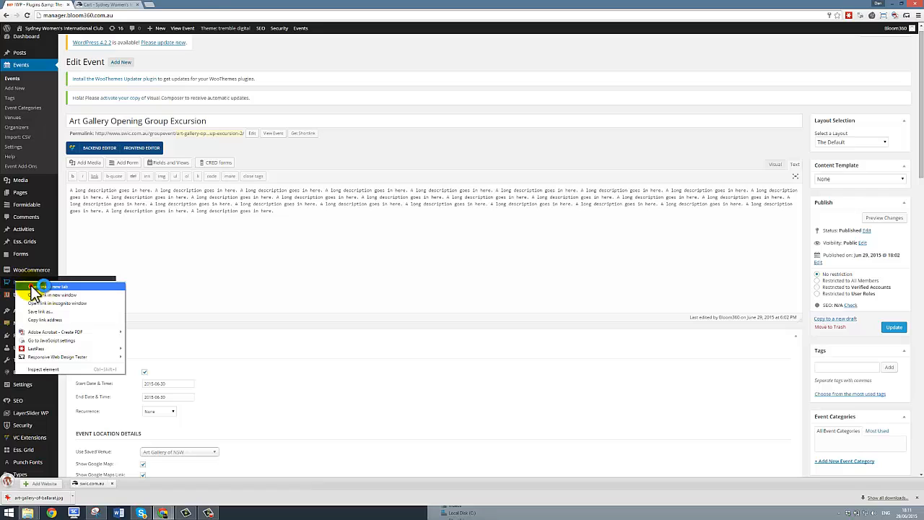
click(42, 284)
click(176, 5)
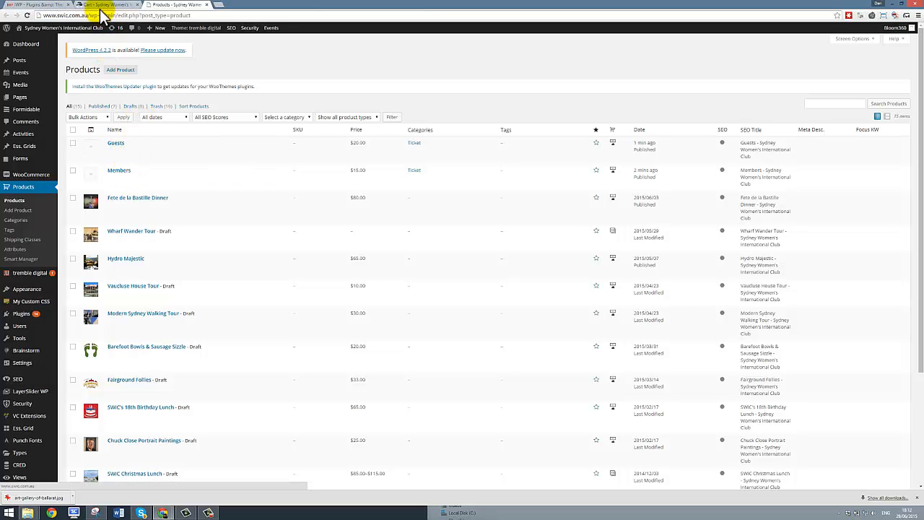
Step: Append 'Art gallery exhibition group excursion 30/6' to the Guests and Members ticket names and save
click(40, 6)
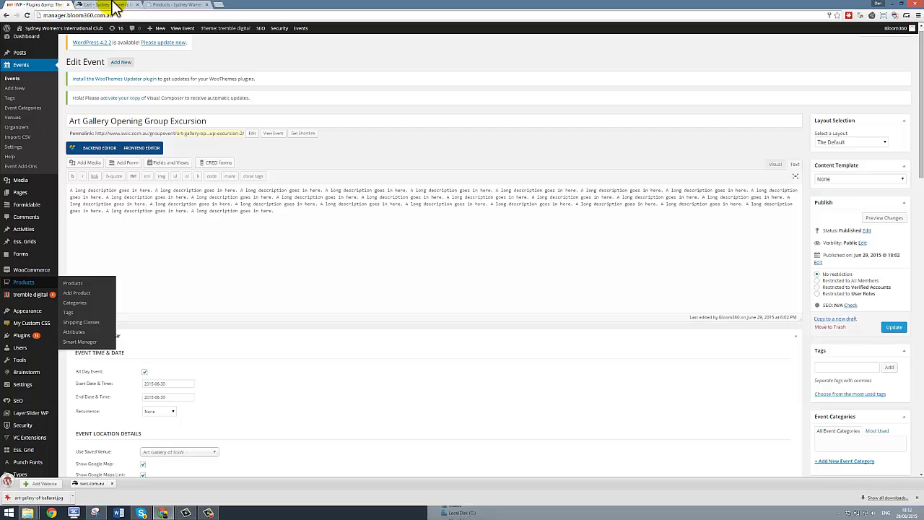
scroll(299, 317, down, 4)
scroll(299, 317, down, 3)
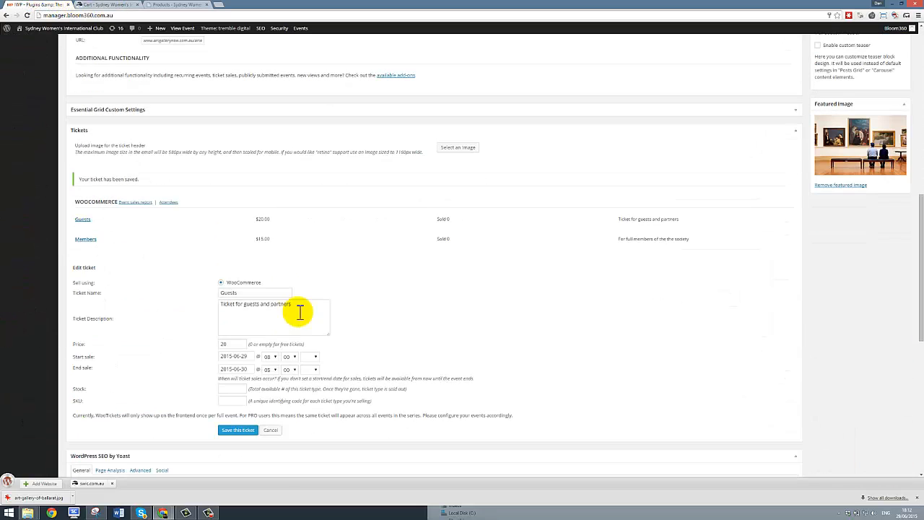
click(243, 292)
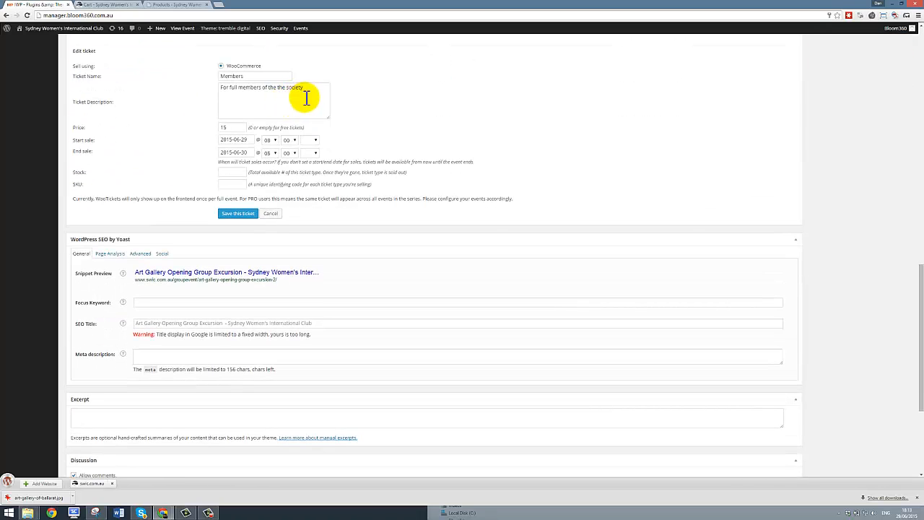
click(267, 77)
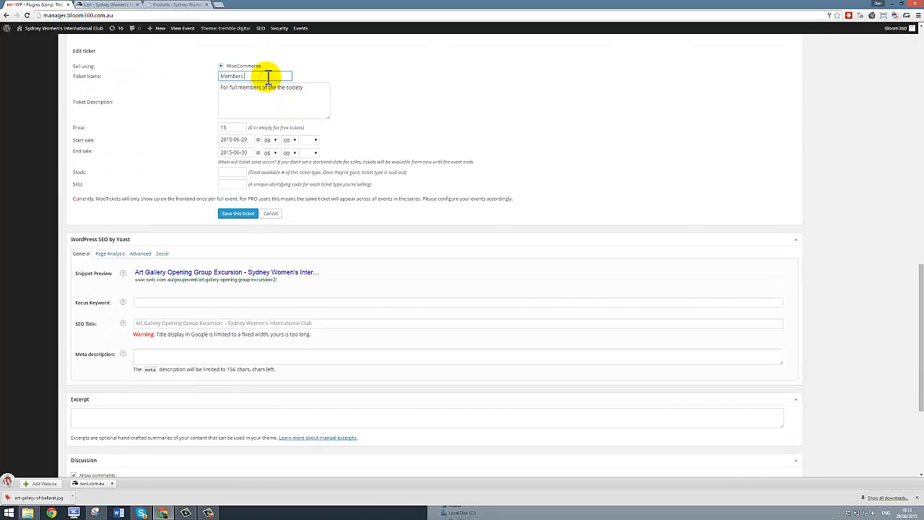
click(240, 213)
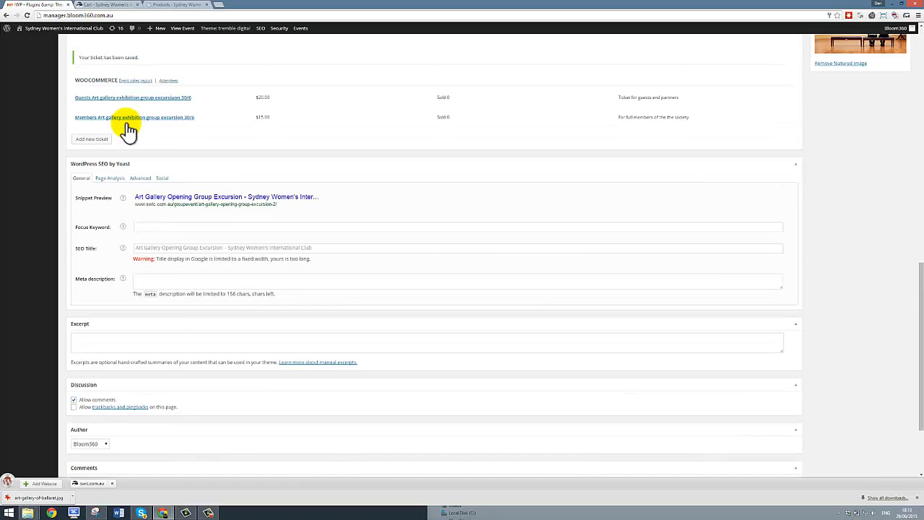
click(180, 6)
click(27, 15)
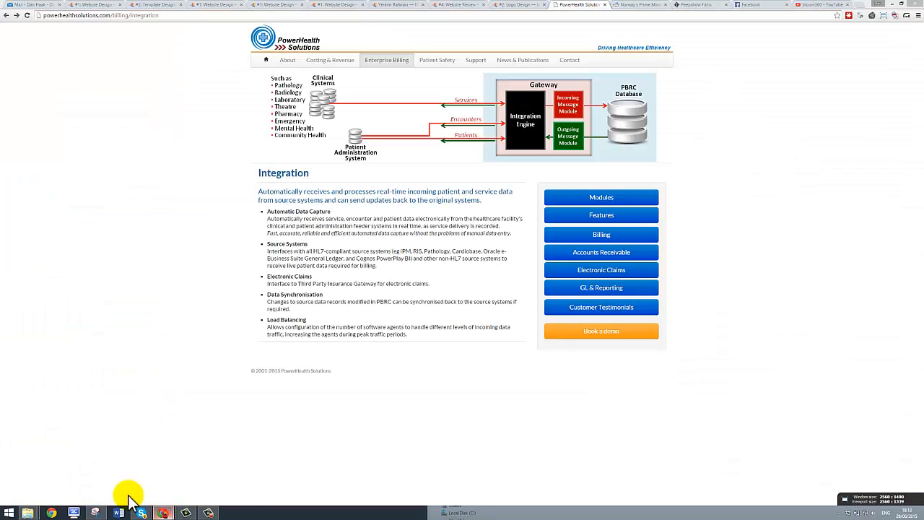
Step: Bring Chrome back to the Products list showing the renamed Guests and Members products
mouse_move(130, 497)
click(113, 472)
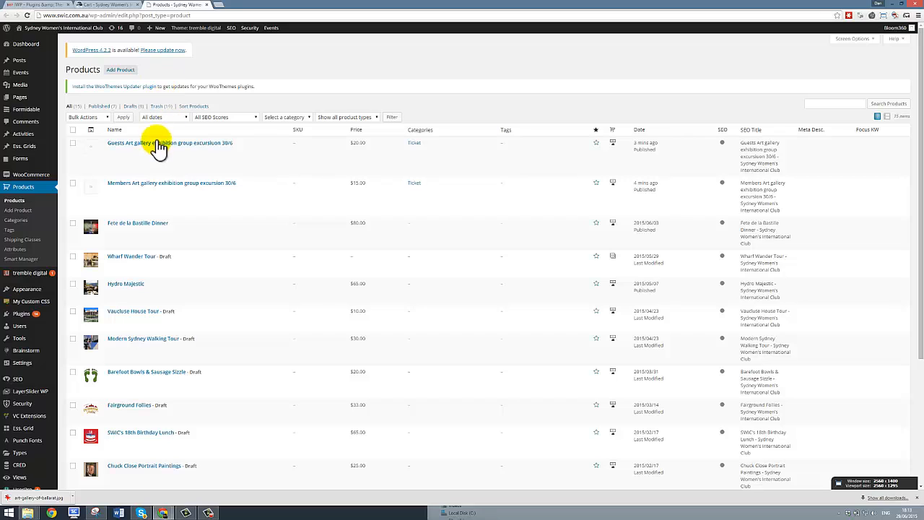
mouse_move(176, 148)
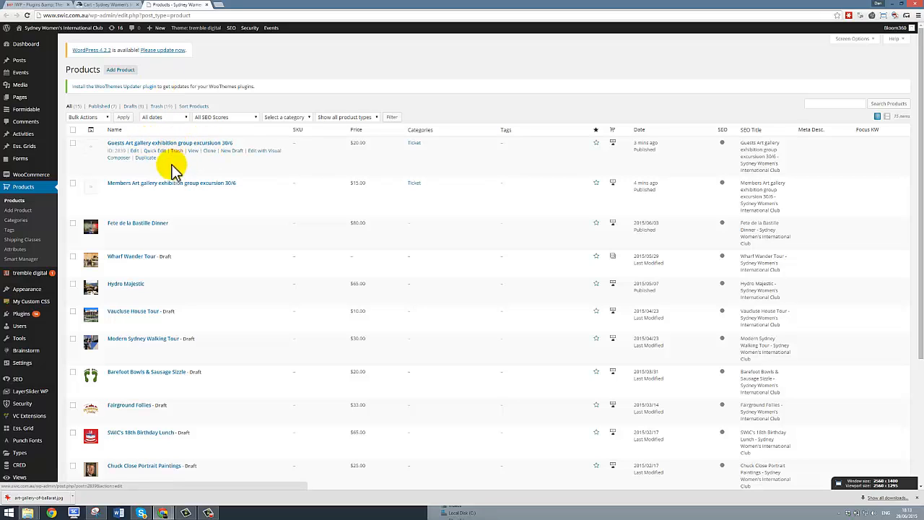